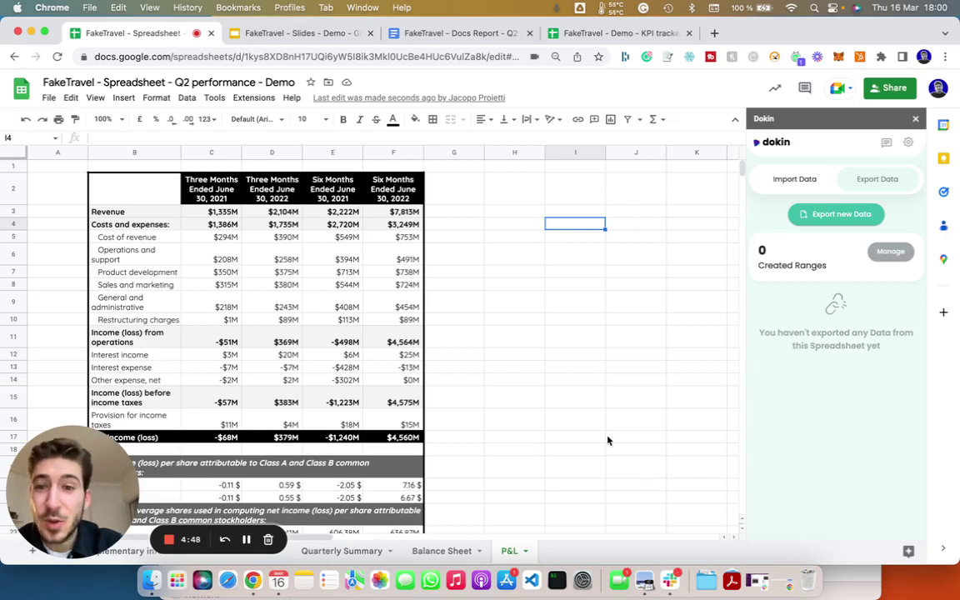
Glance at the Slides presentation and Docs report, then return to the FakeTravel spreadsheet.
scroll(410, 343, down, 2)
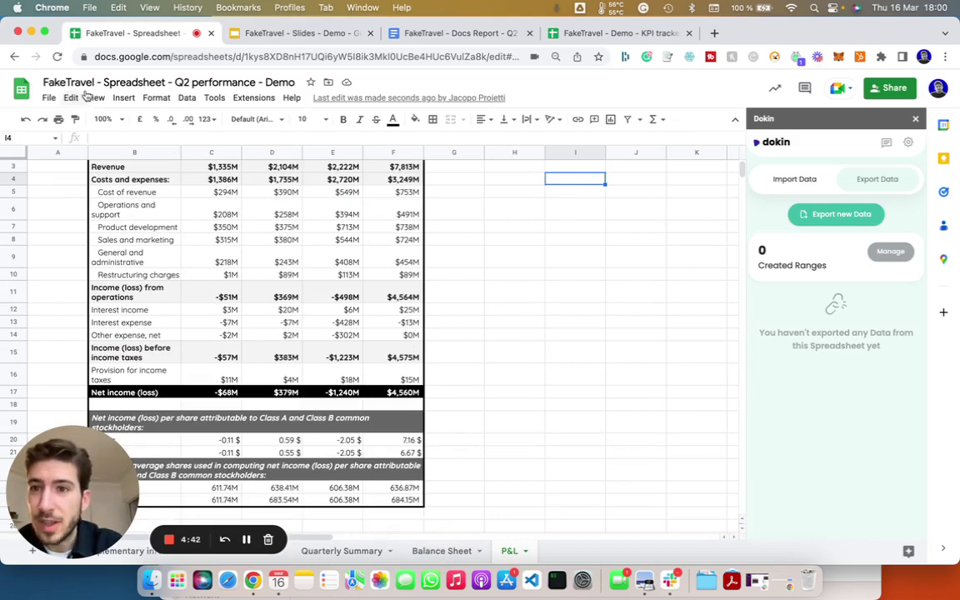
click(247, 33)
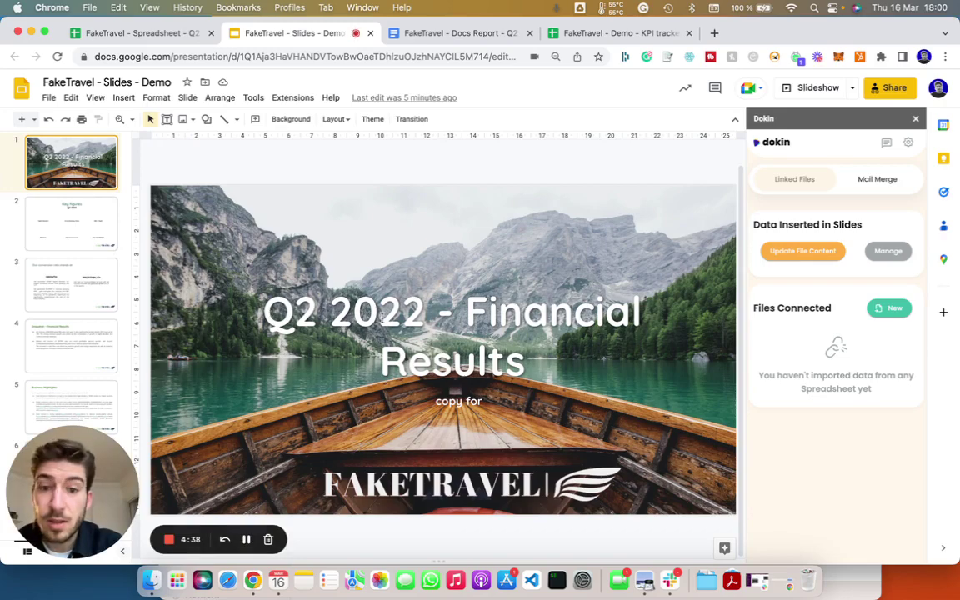
click(465, 35)
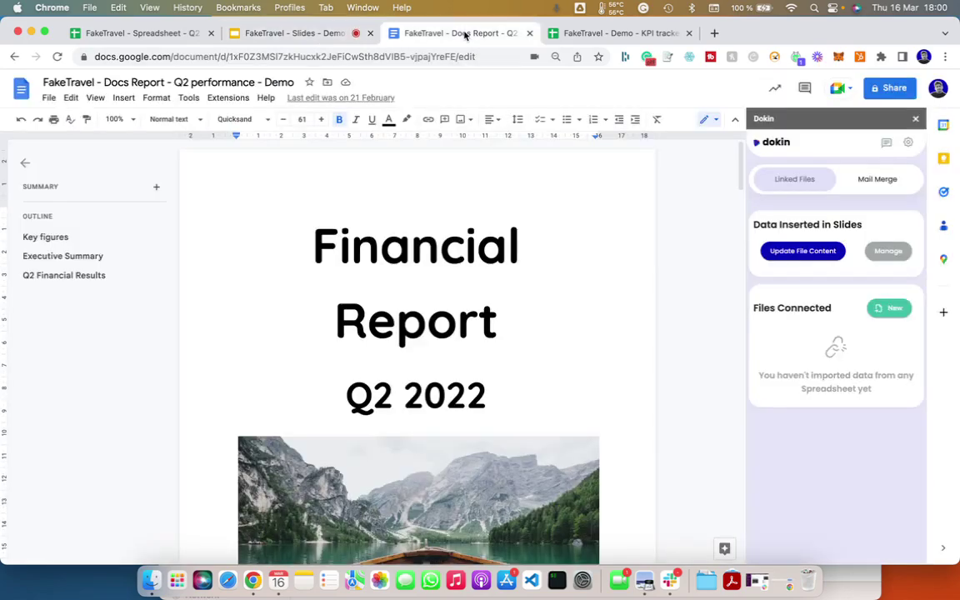
click(177, 35)
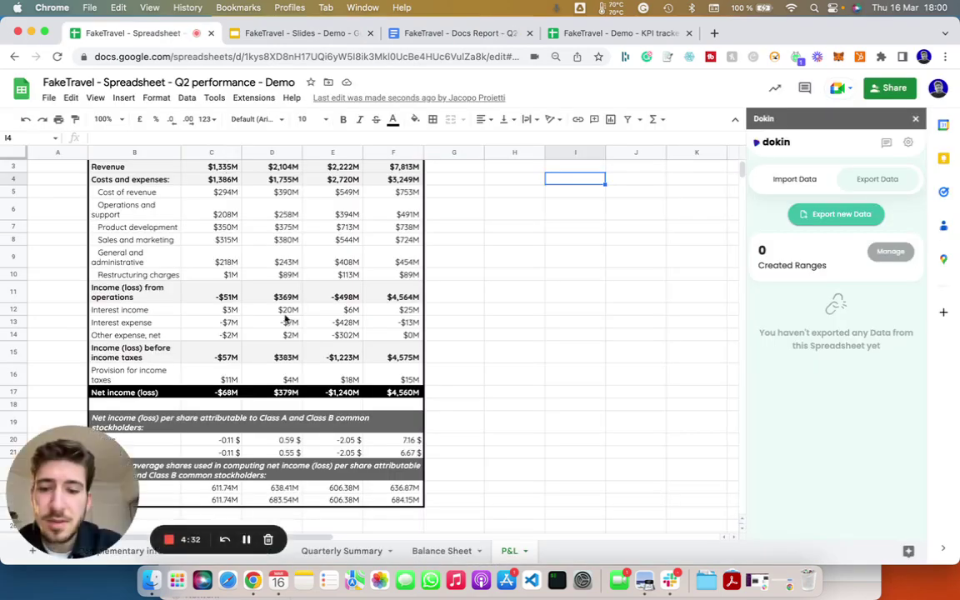
scroll(285, 318, up, 2)
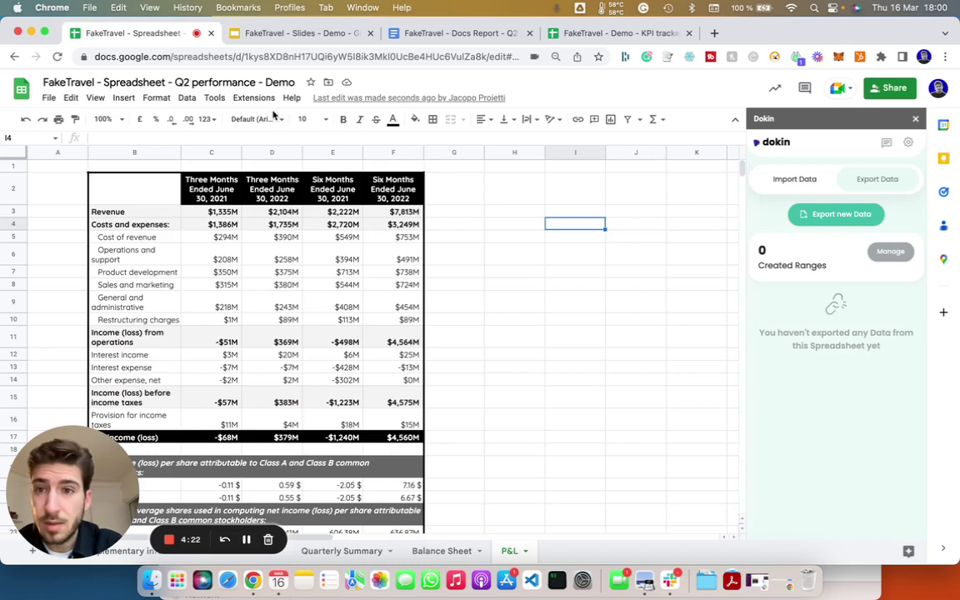
Launch the Dokin | Connect Sheets add-on from the Extensions menu.
click(264, 99)
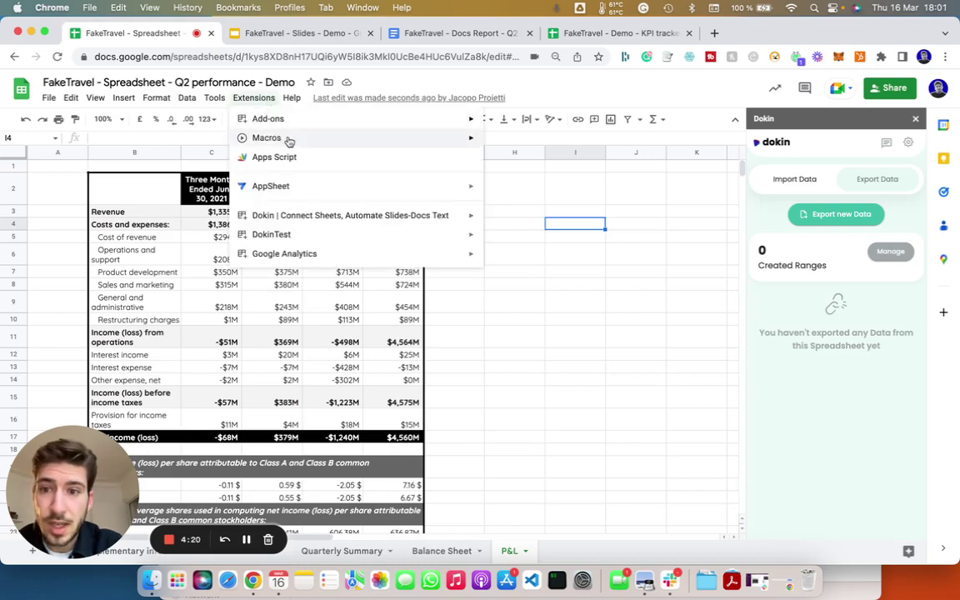
mouse_move(335, 212)
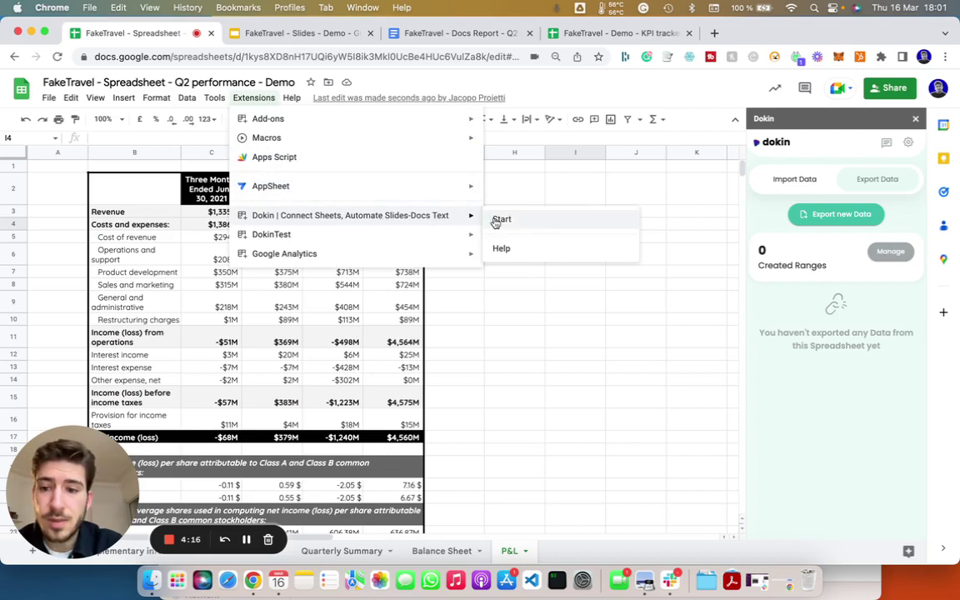
click(576, 189)
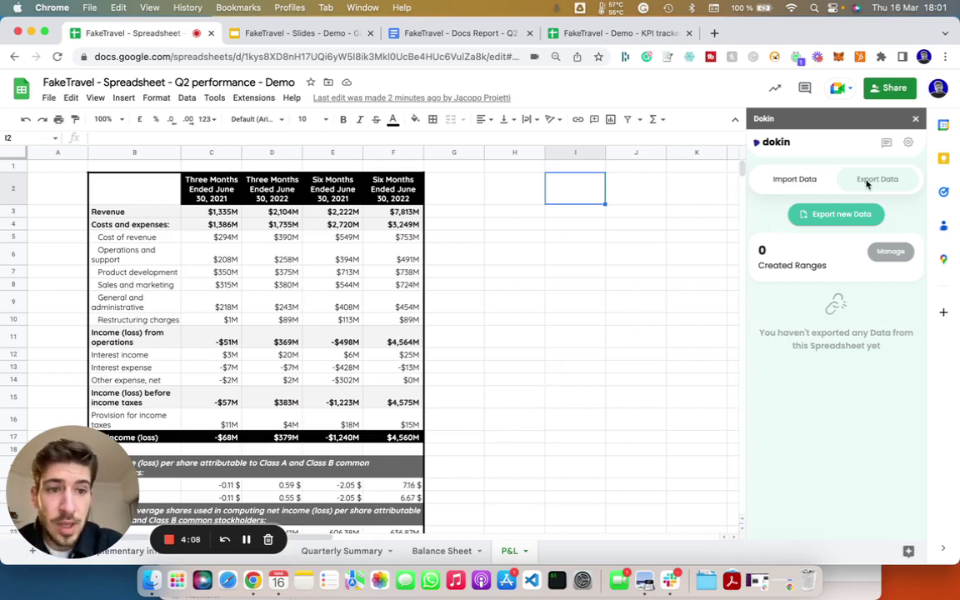
Start a new Dokin export with FakeTravel - Slides - Demo as its destination file.
click(843, 215)
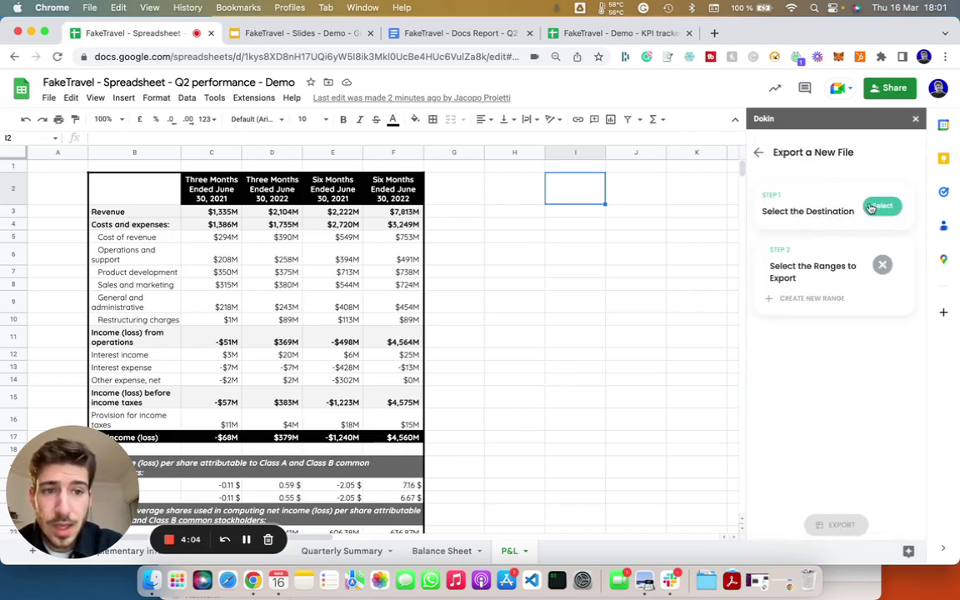
click(881, 207)
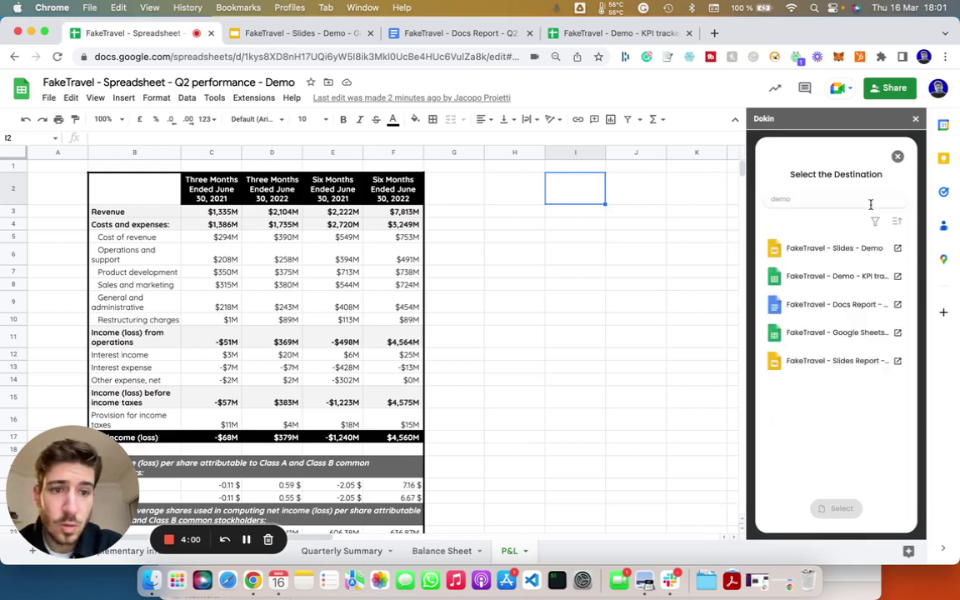
click(852, 246)
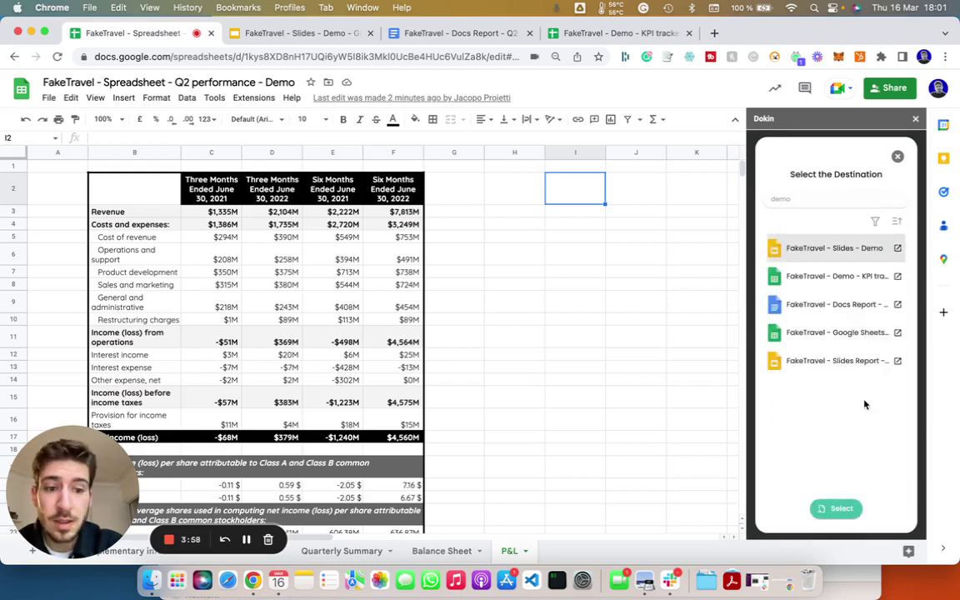
click(841, 509)
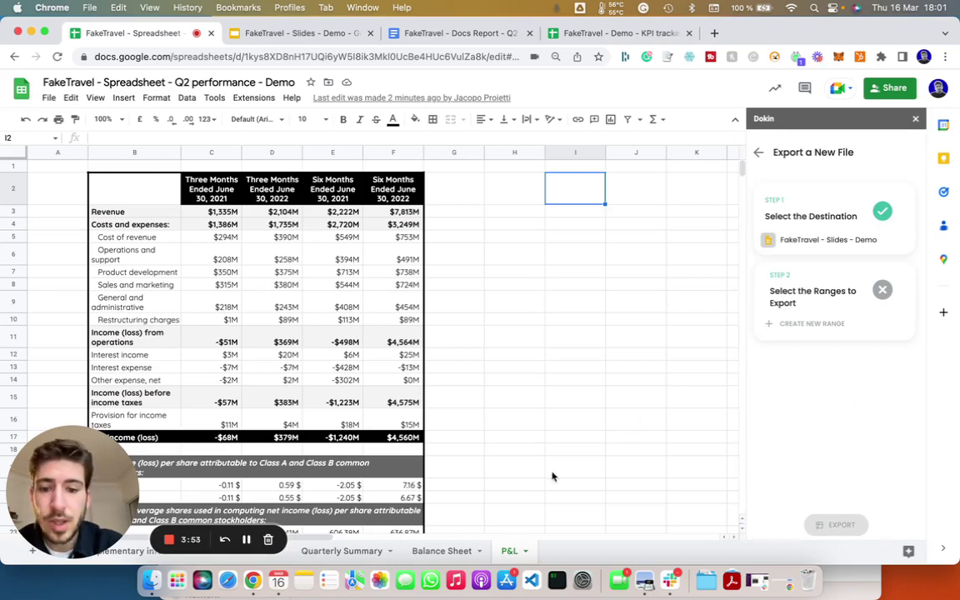
Select the table block B2:S24 on the Quarterly Summary sheet.
click(364, 552)
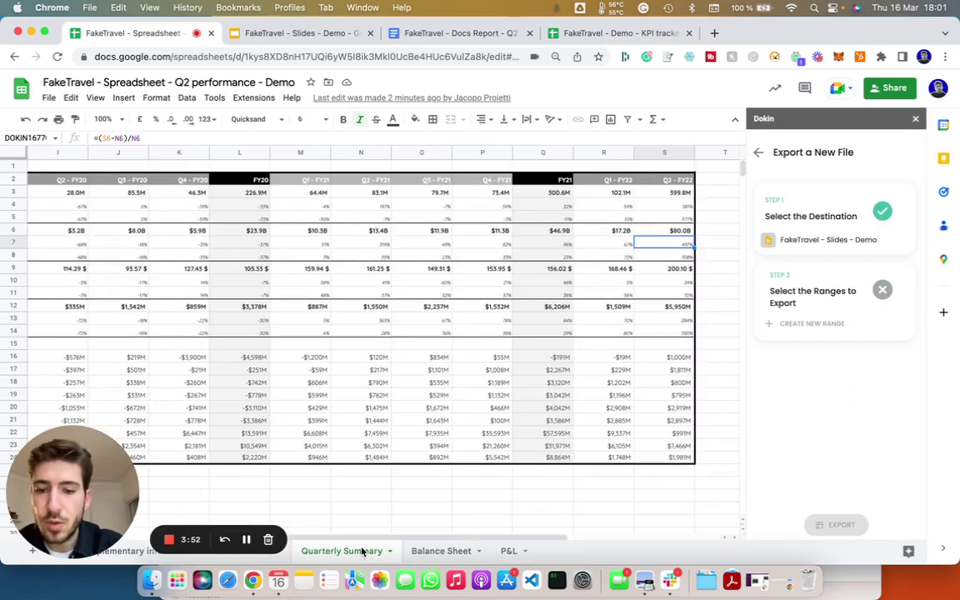
click(557, 181)
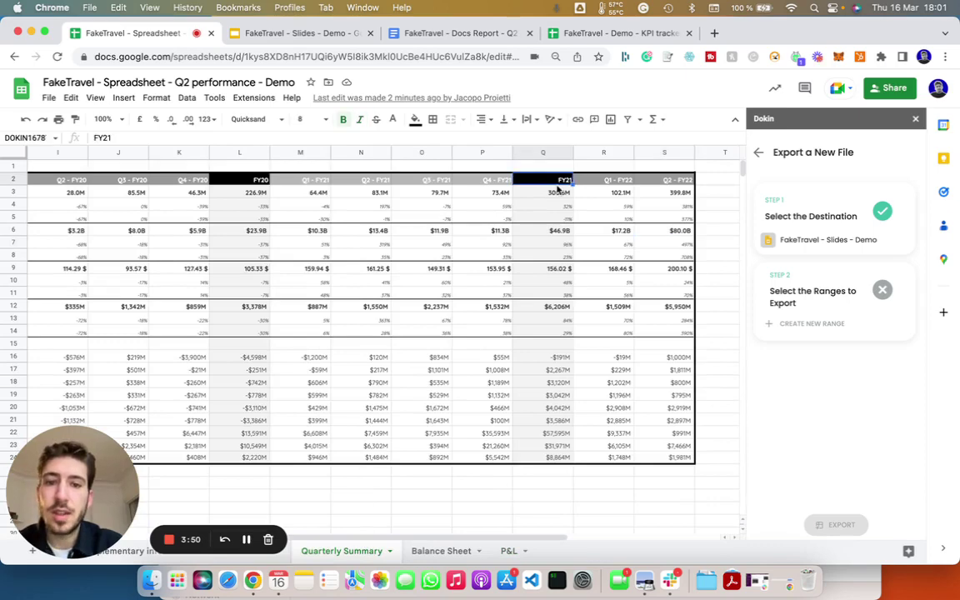
key(Home)
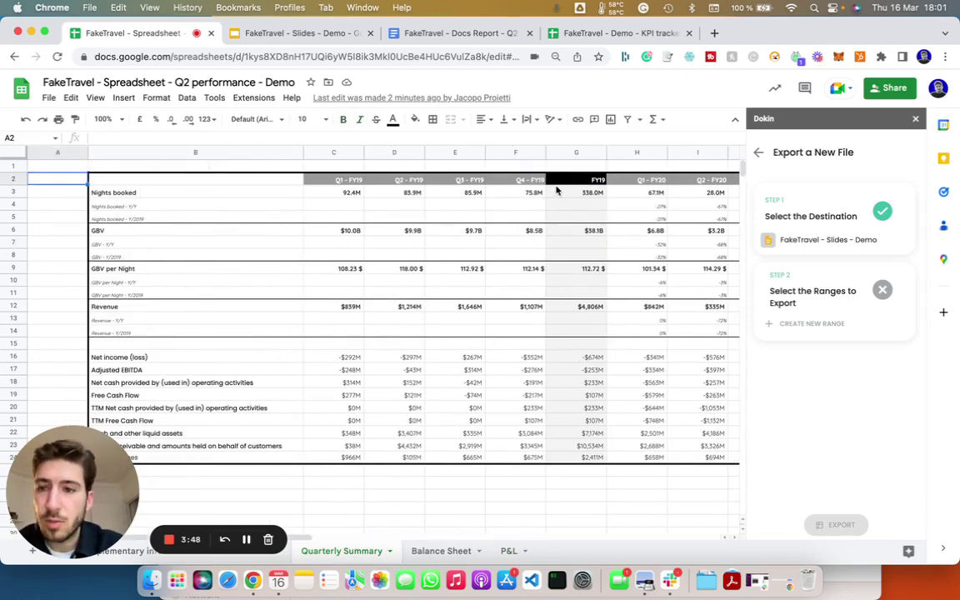
key(Right)
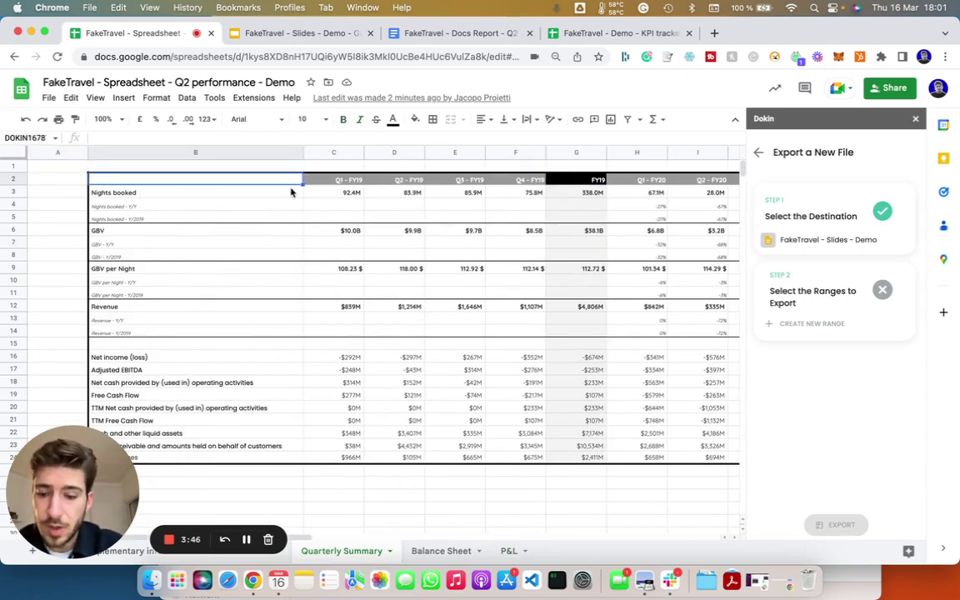
key(shift+Down)
key(shift+Down)
key(shift+Down)
key(shift+Down)
key(shift+Down)
key(shift+Down)
key(shift+Down)
key(shift+Down)
key(shift+Down)
key(shift+Down)
key(shift+Down)
key(shift+Down)
key(shift+Down)
key(shift+Down)
key(shift+Down)
key(shift+Down)
key(shift+Down)
key(shift+Down)
key(shift+Down)
key(shift+Down)
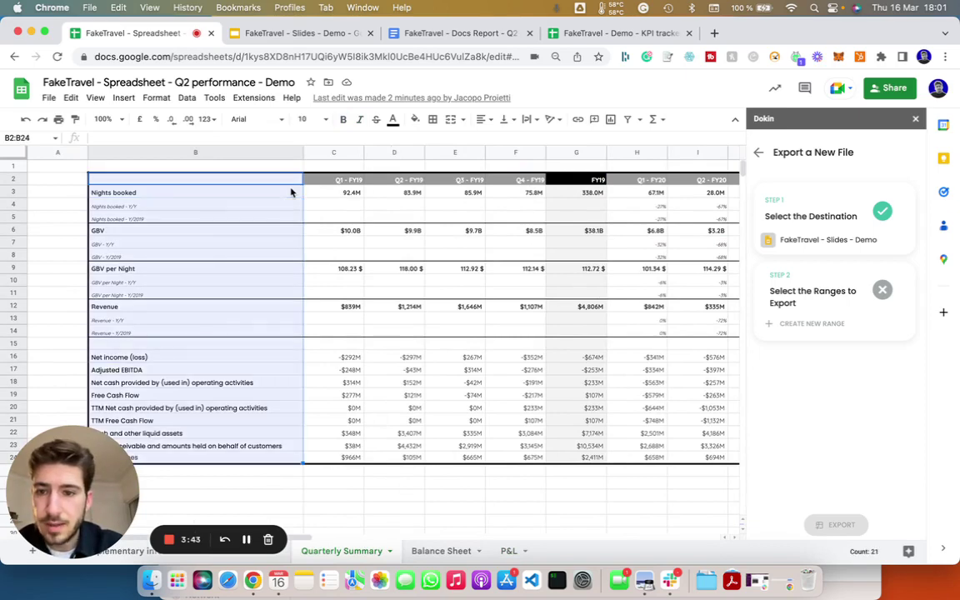
key(ctrl+shift+Right)
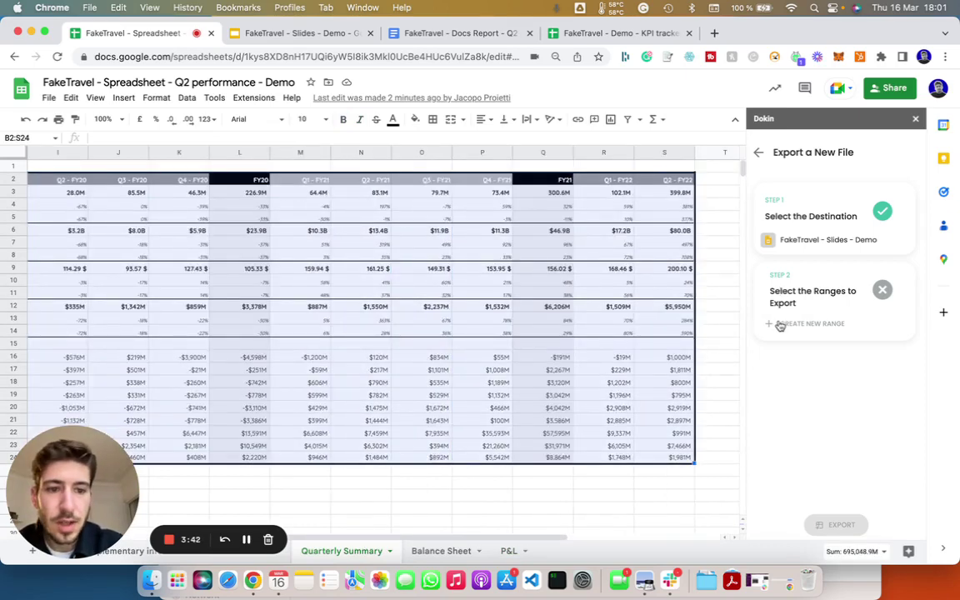
Create a Dokin range named 'summary' from the selection and export it.
click(780, 326)
click(801, 290)
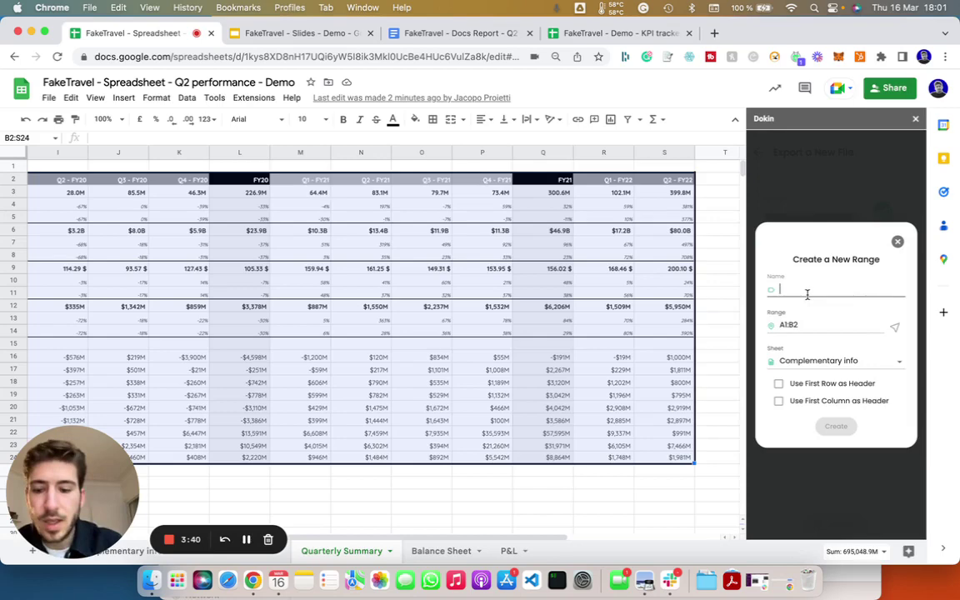
text(su)
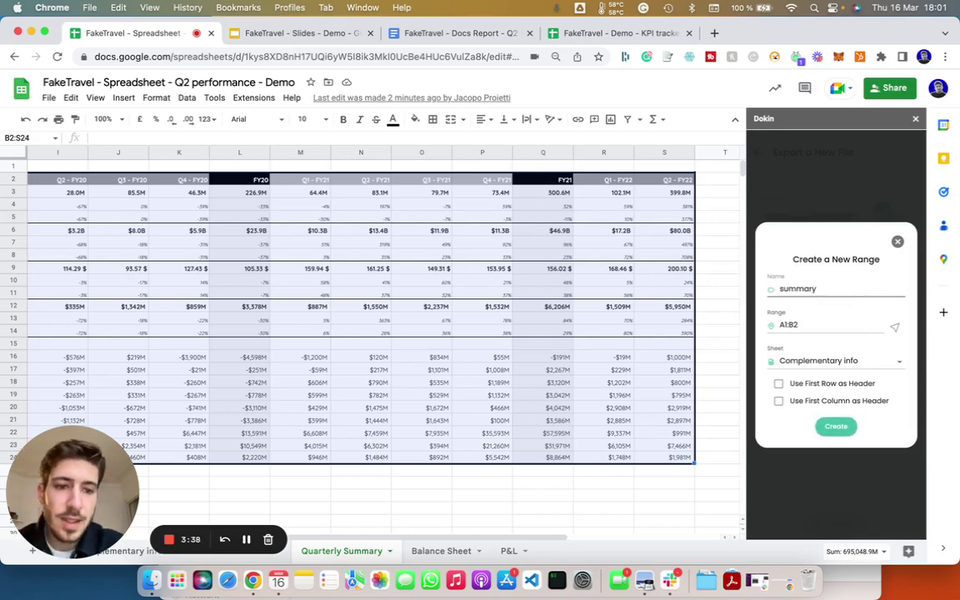
text(mmary)
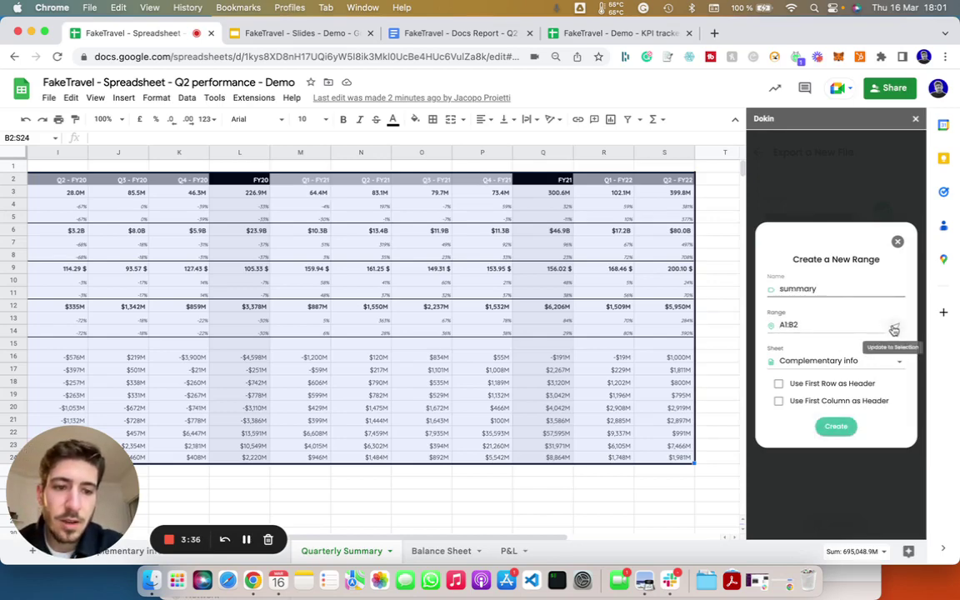
click(893, 328)
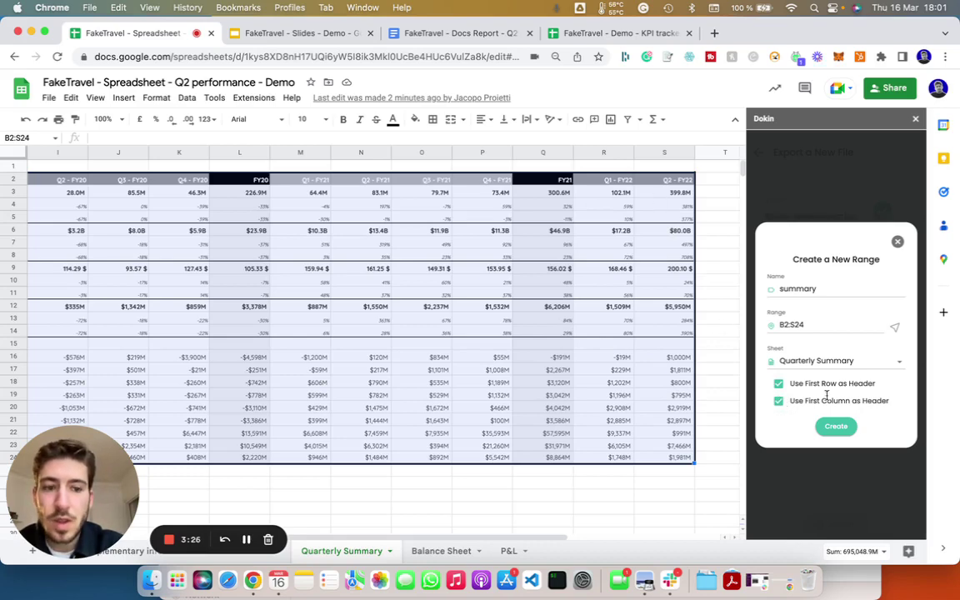
click(836, 427)
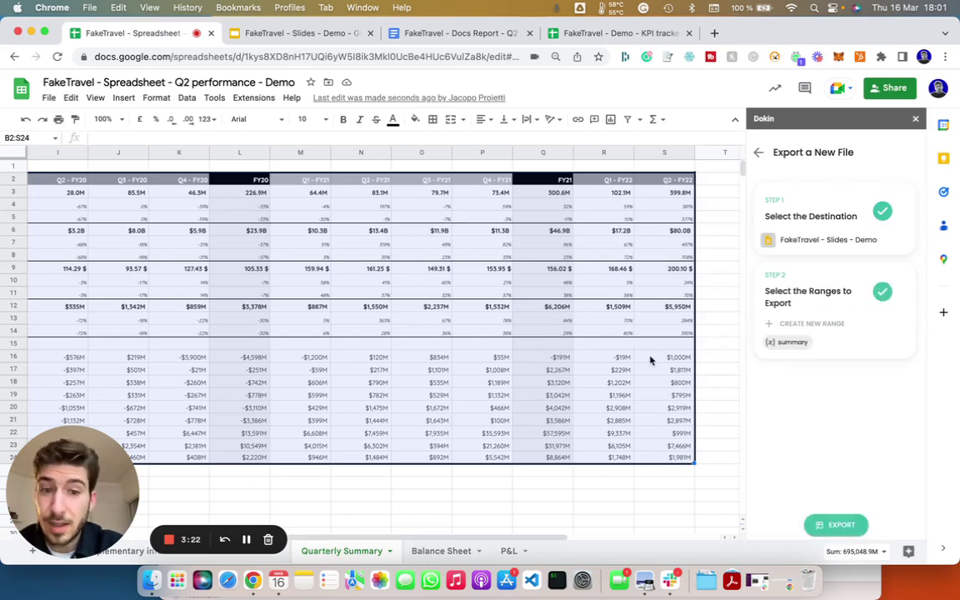
click(833, 527)
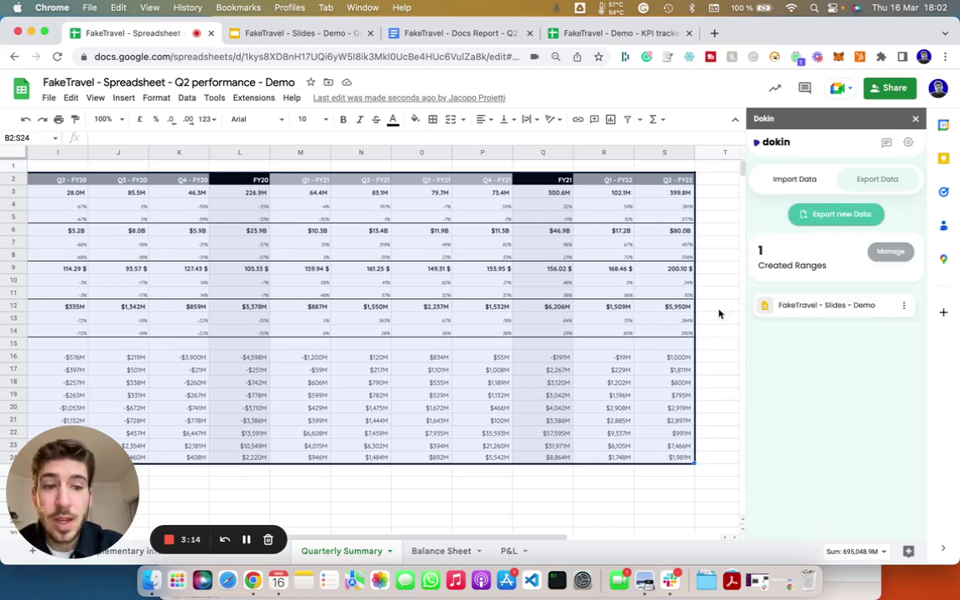
On the Key figures slide, place the cursor in the empty box above Nights Booked.
click(320, 32)
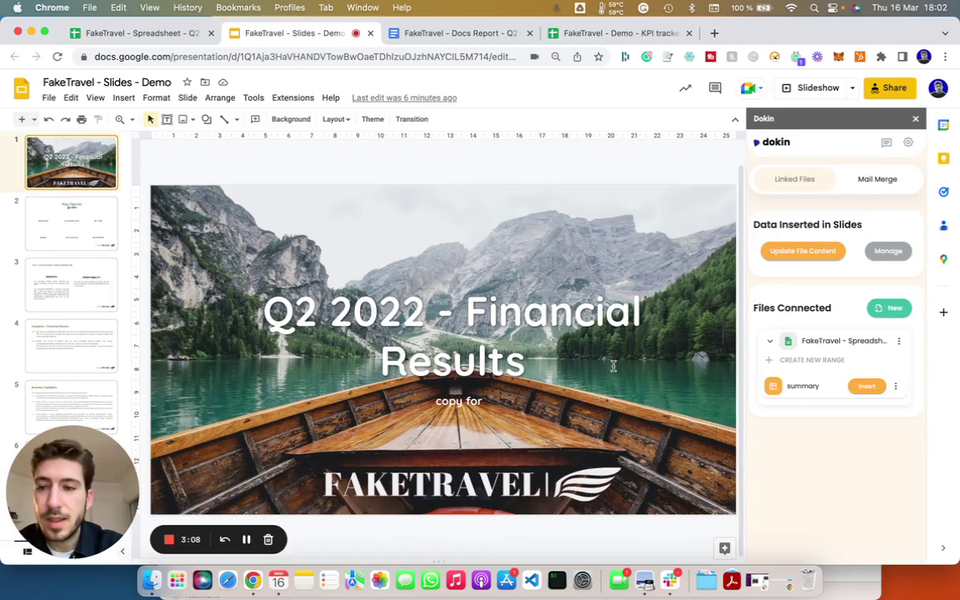
click(102, 239)
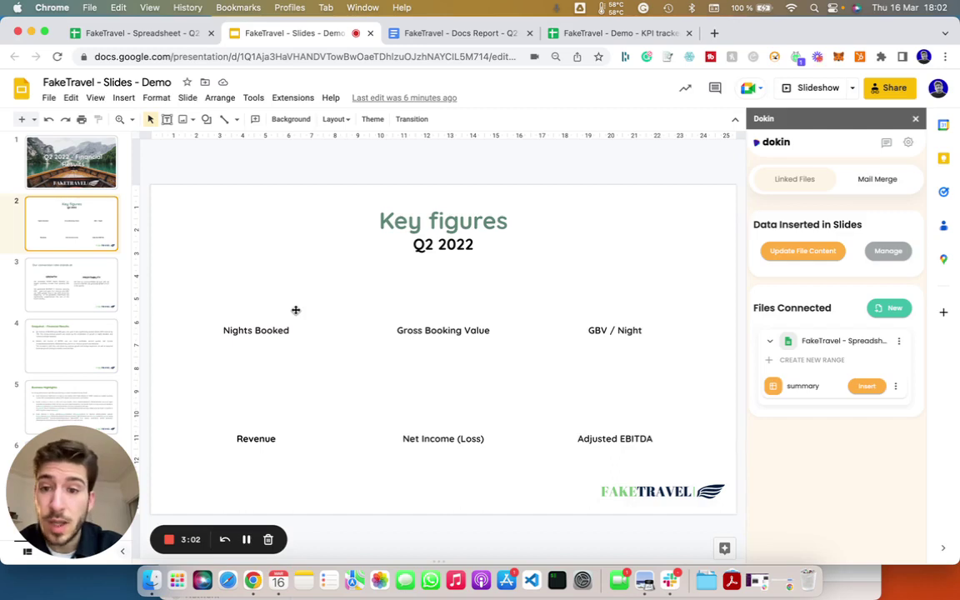
click(268, 307)
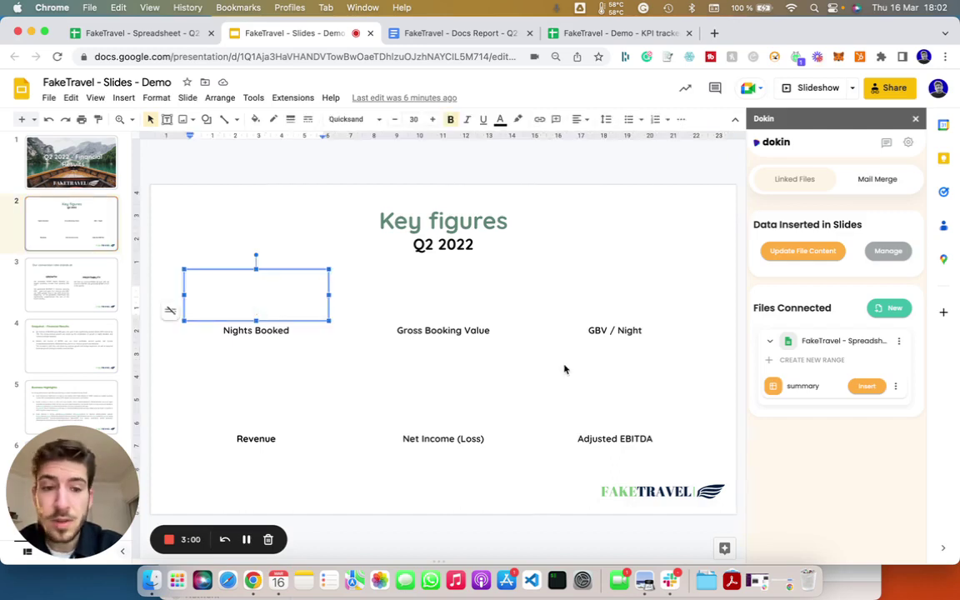
Insert the linked Q2 - FY22 Nights booked value 399.8M above Nights Booked.
click(867, 388)
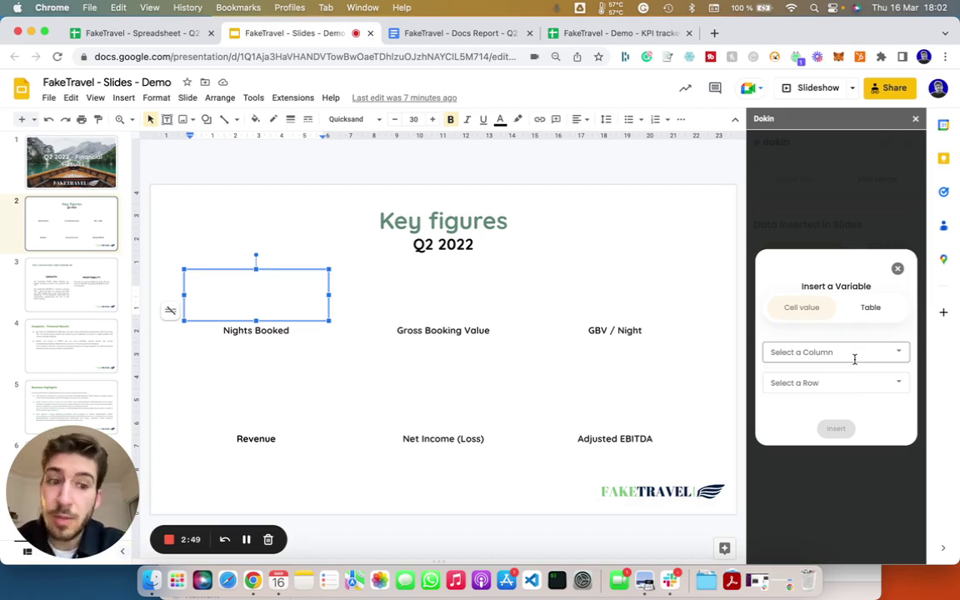
click(853, 354)
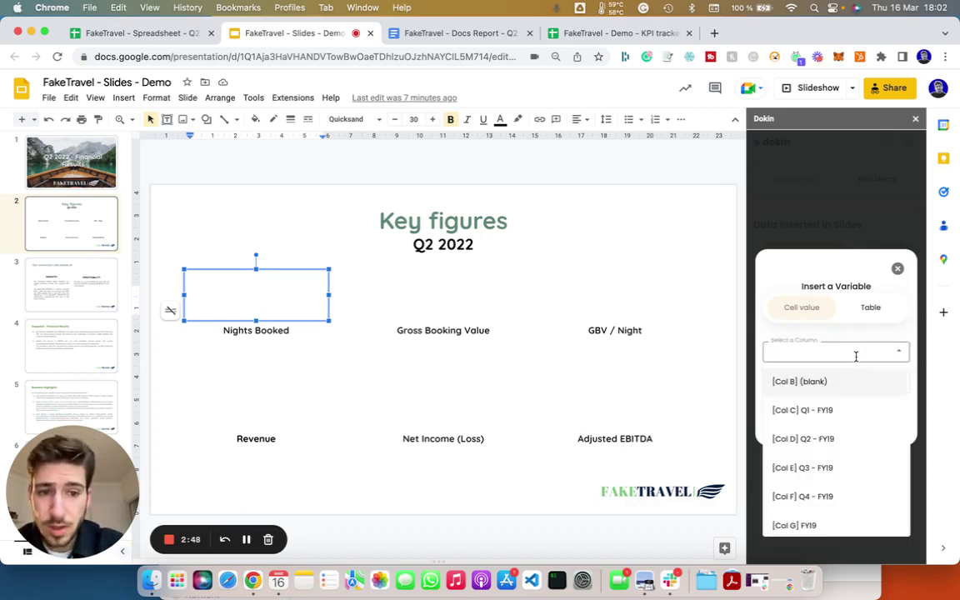
text(q2)
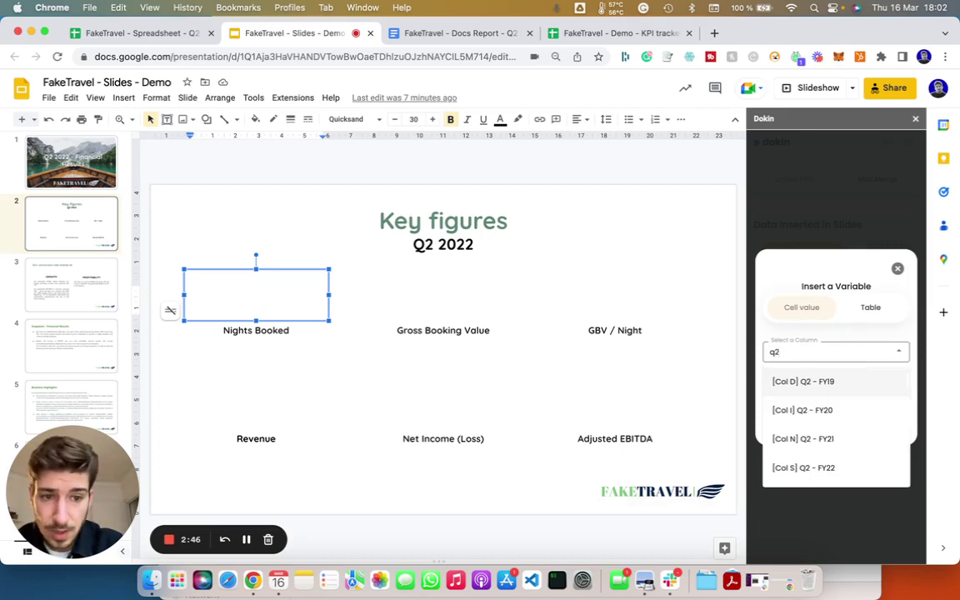
click(830, 469)
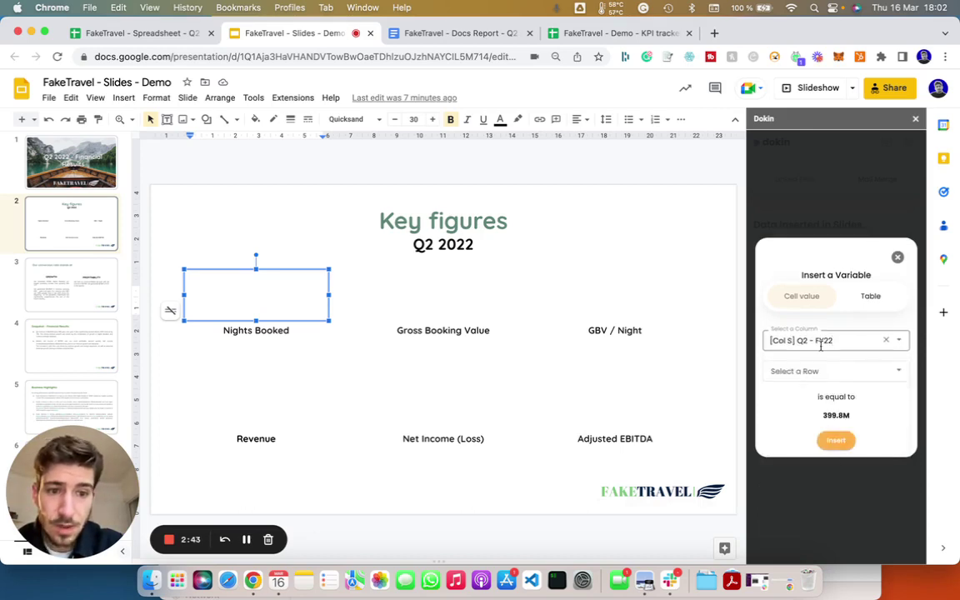
click(814, 371)
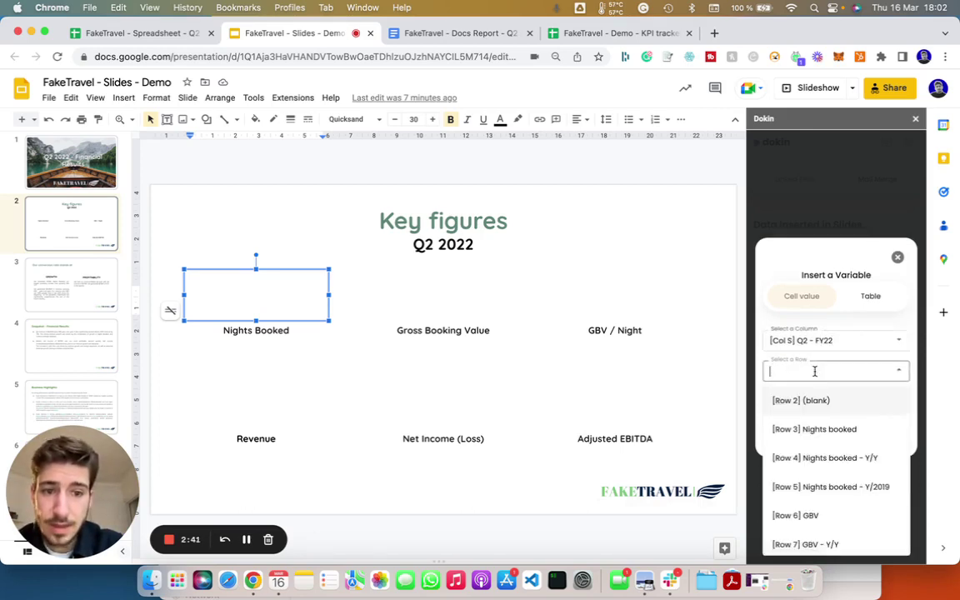
text(nights)
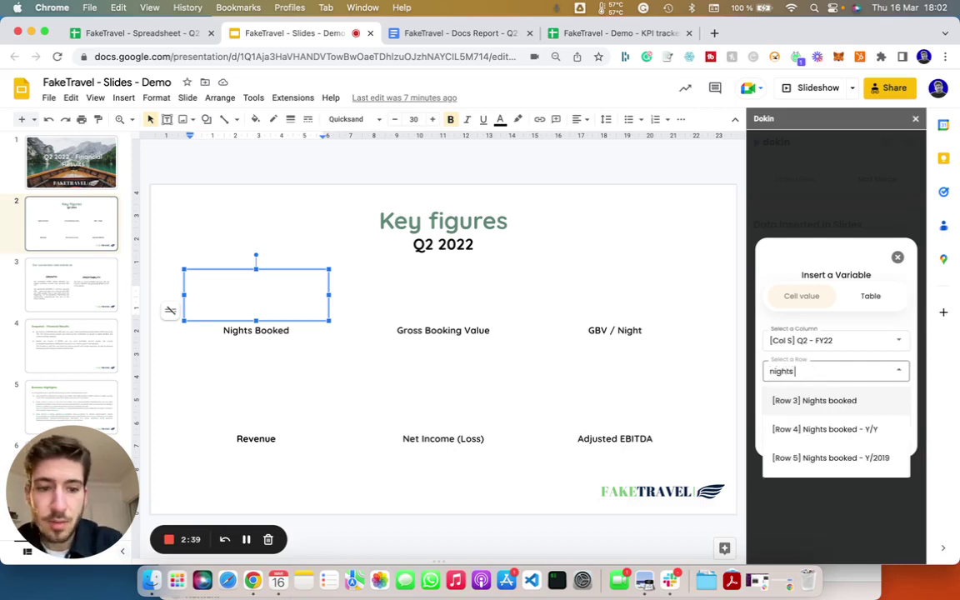
click(845, 399)
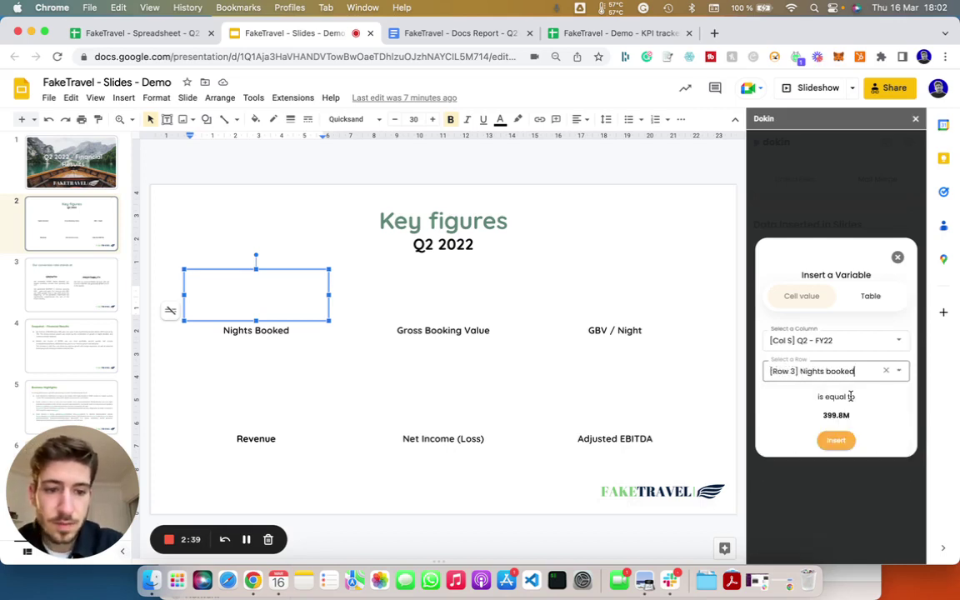
click(840, 442)
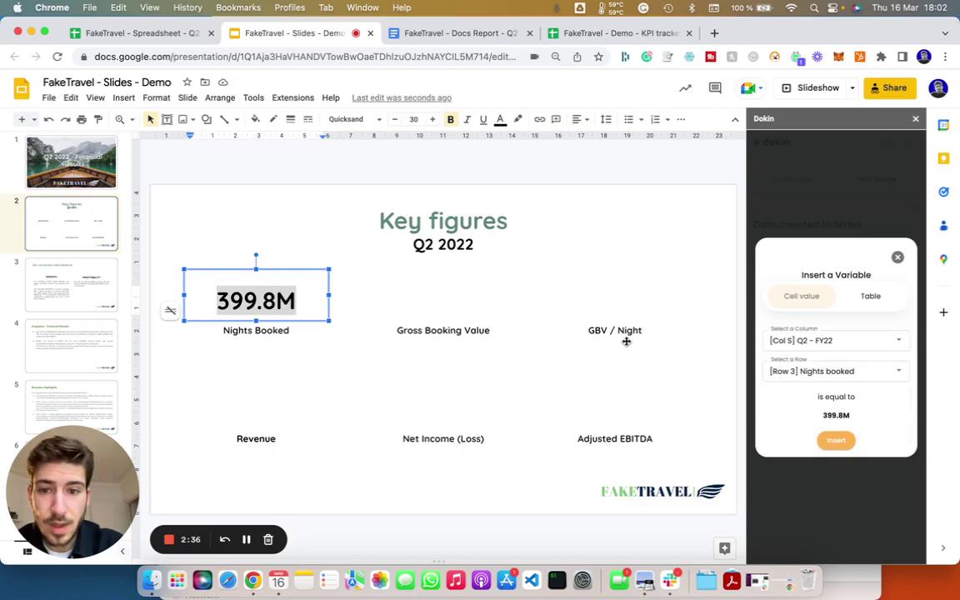
Insert the linked Q2 - FY22 GBV value $80.0B above Gross Booking Value.
click(438, 293)
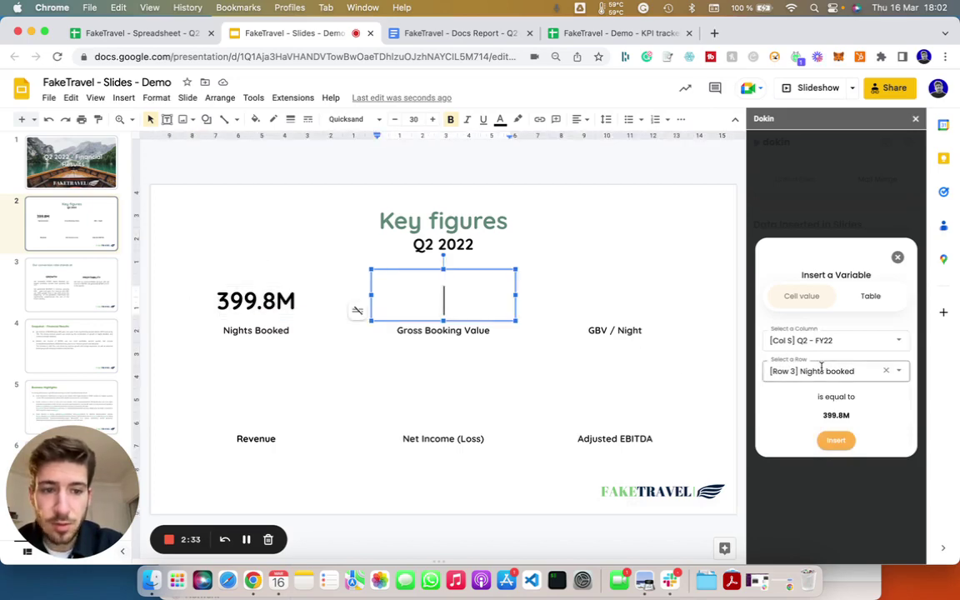
click(887, 372)
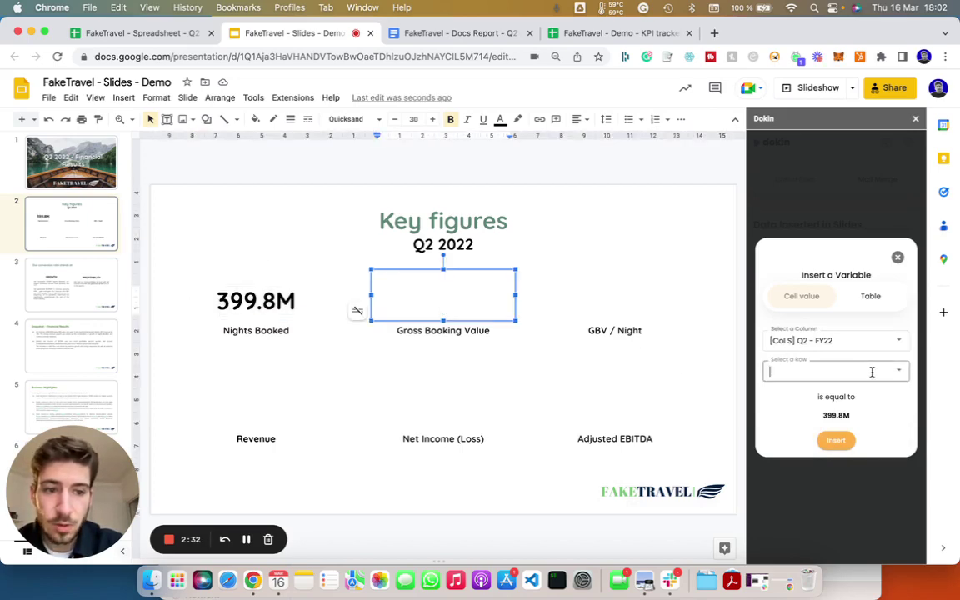
text(gbv)
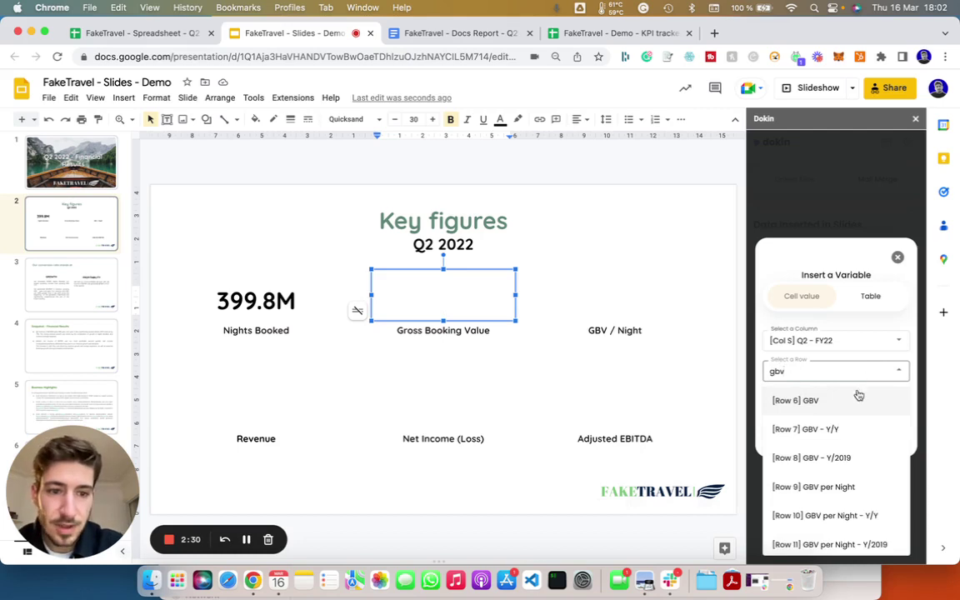
click(857, 398)
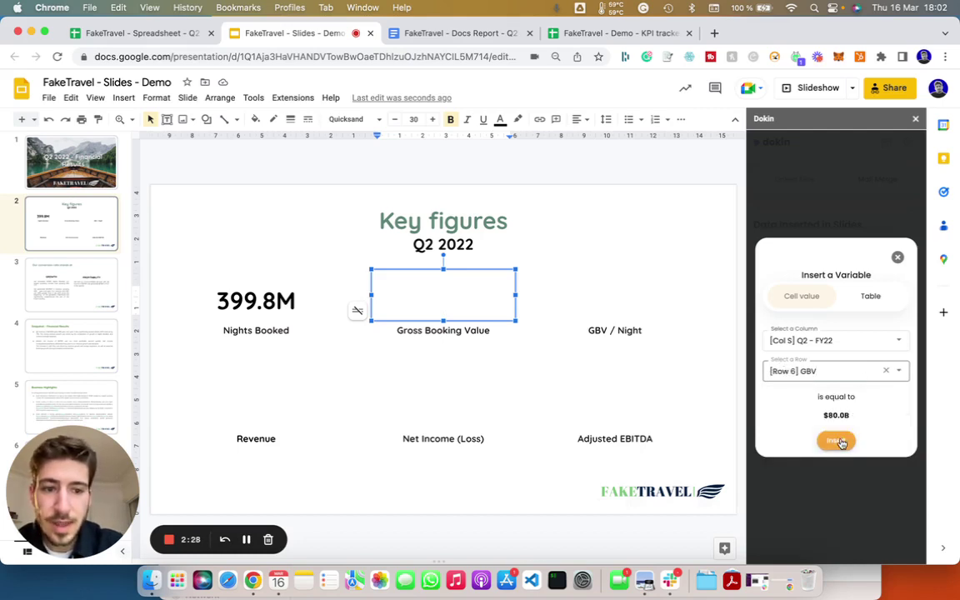
click(836, 441)
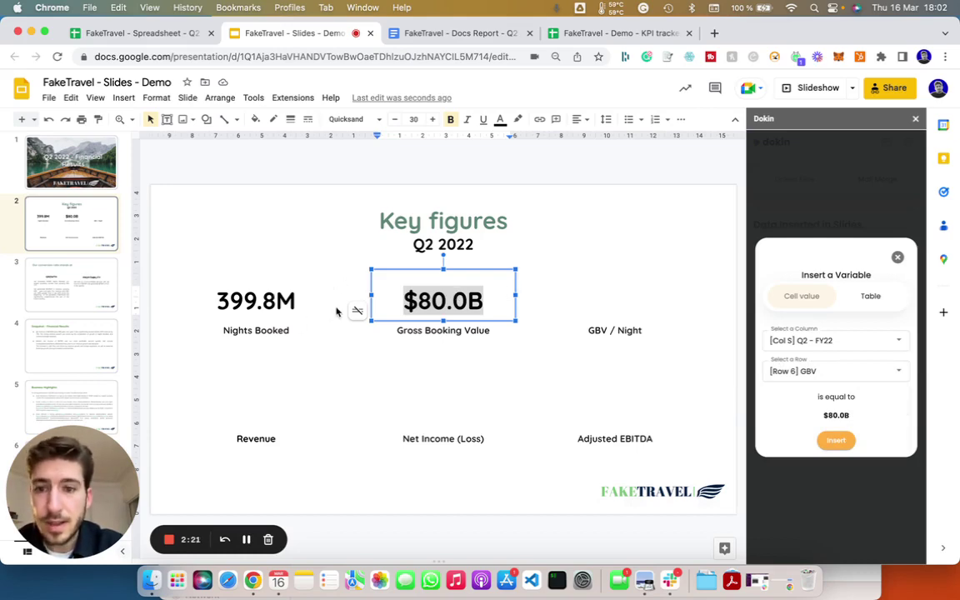
In the spreadsheet, change Q2 - FY22 nights booked in S3 to 499.8M.
click(174, 35)
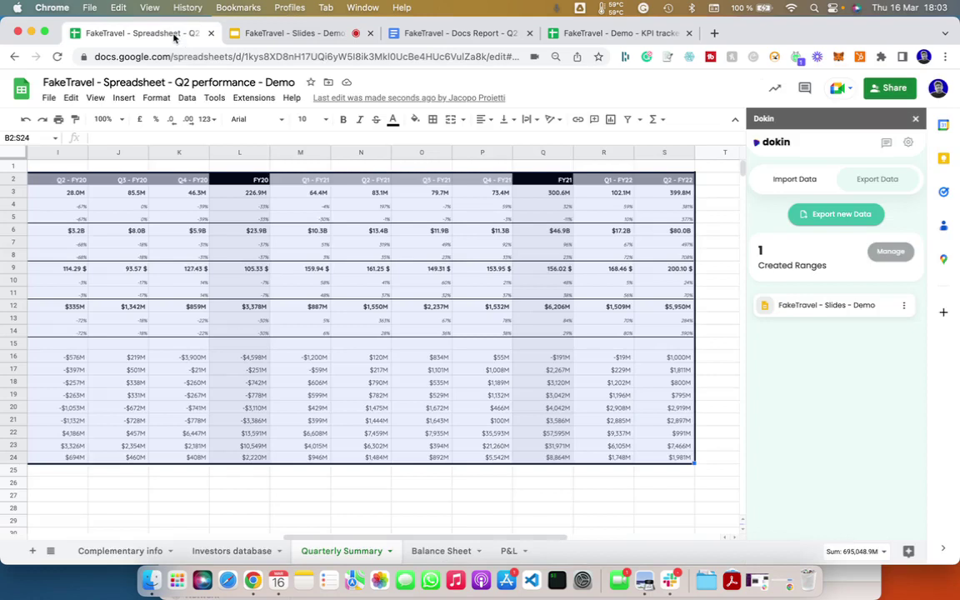
click(666, 194)
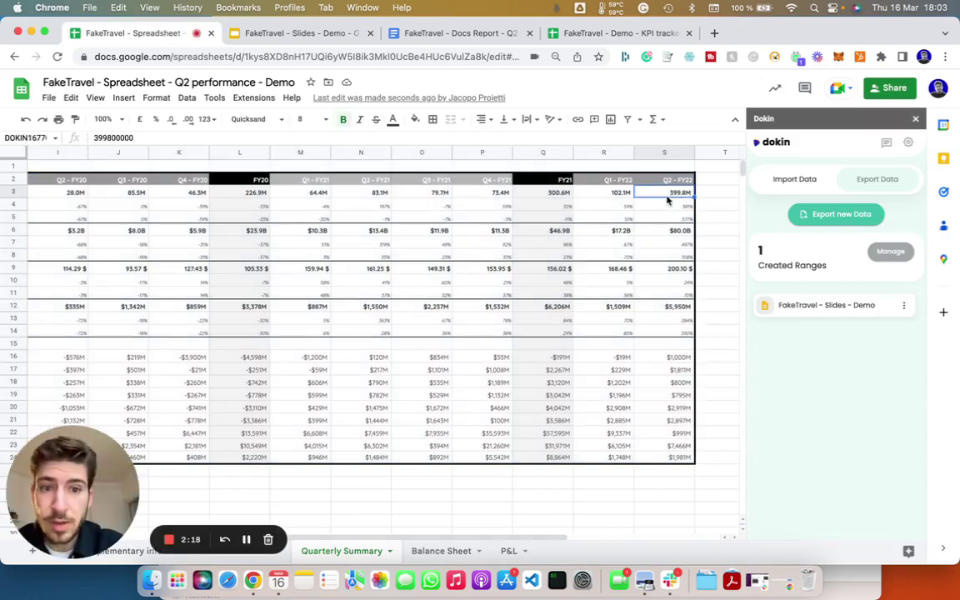
click(97, 138)
key(BackSpace)
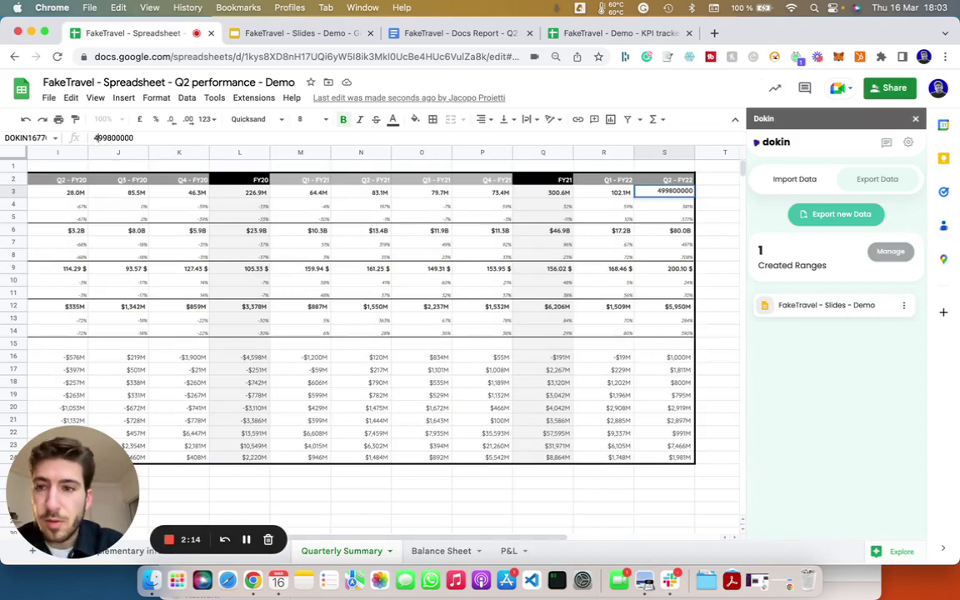
text(4)
key(Return)
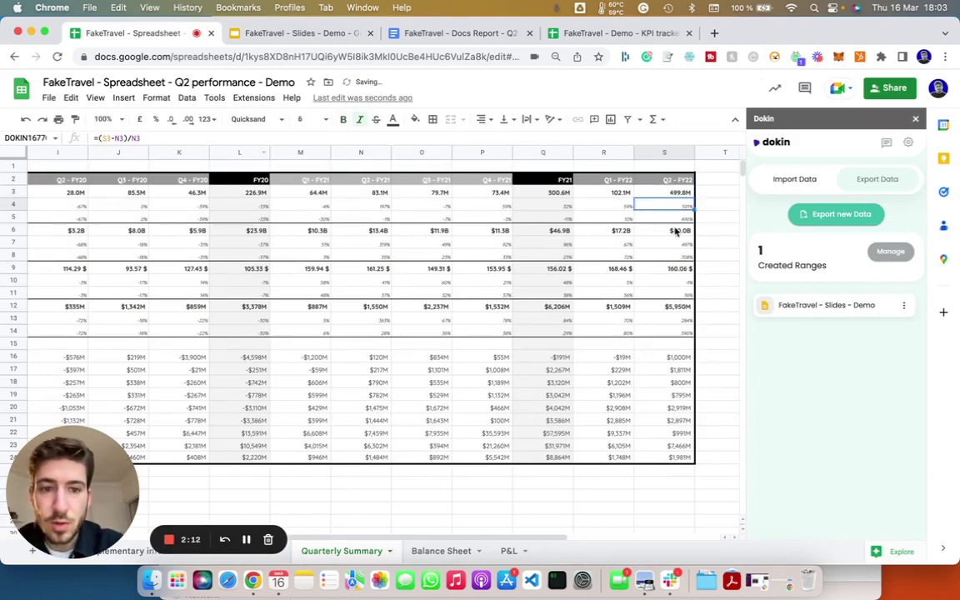
Change Q2 - FY22 GBV in S6 to $90.0B and return to the slides.
click(676, 231)
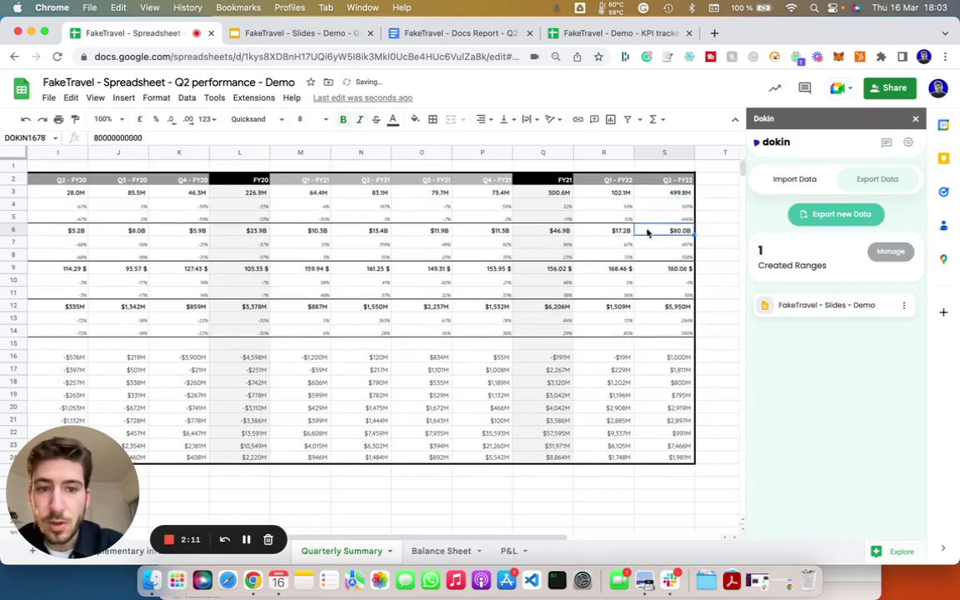
click(97, 137)
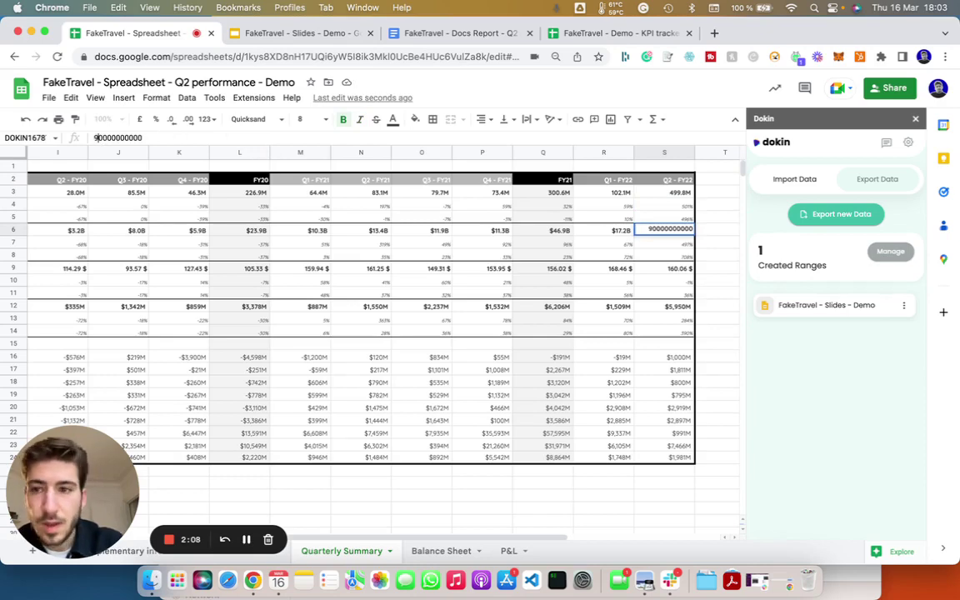
text(9)
key(Return)
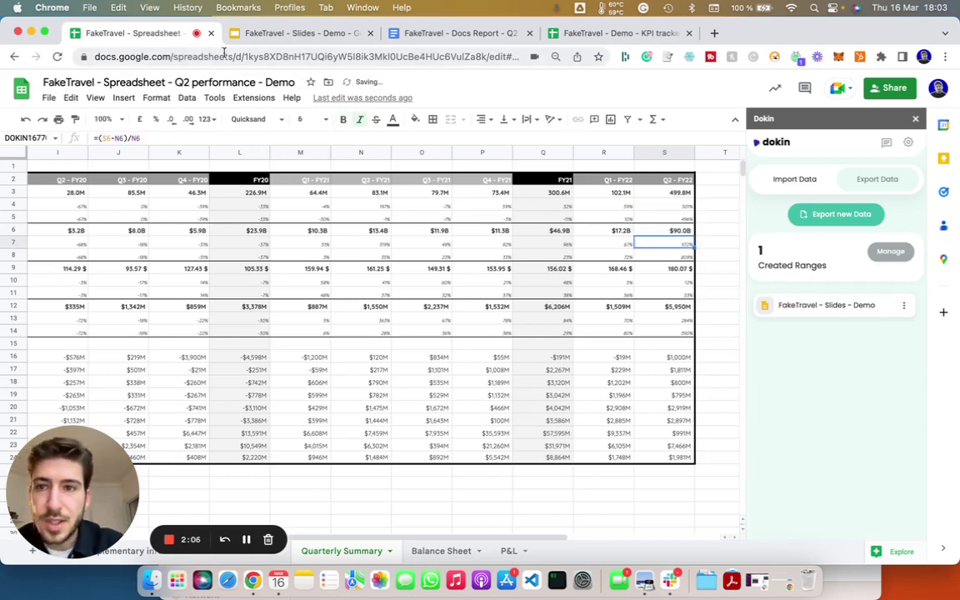
click(262, 32)
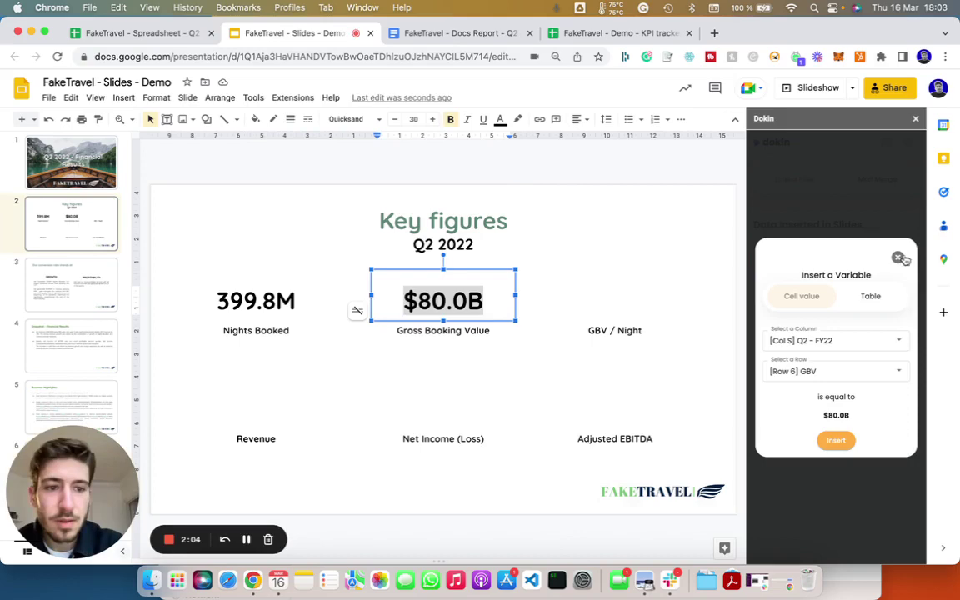
Refresh the Dokin-linked slide values to 499.8M and $90.0B, then return to the spreadsheet.
click(898, 258)
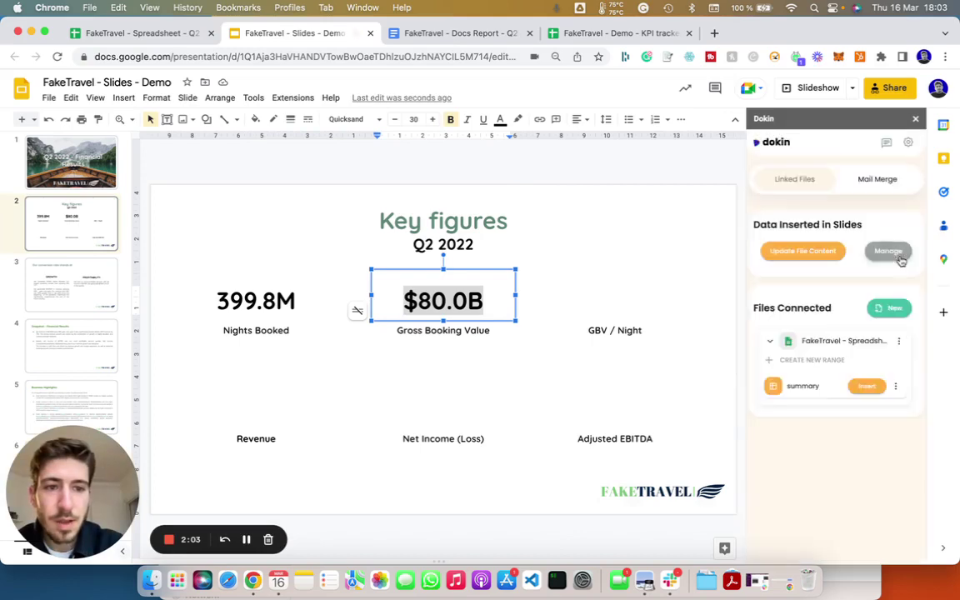
click(821, 256)
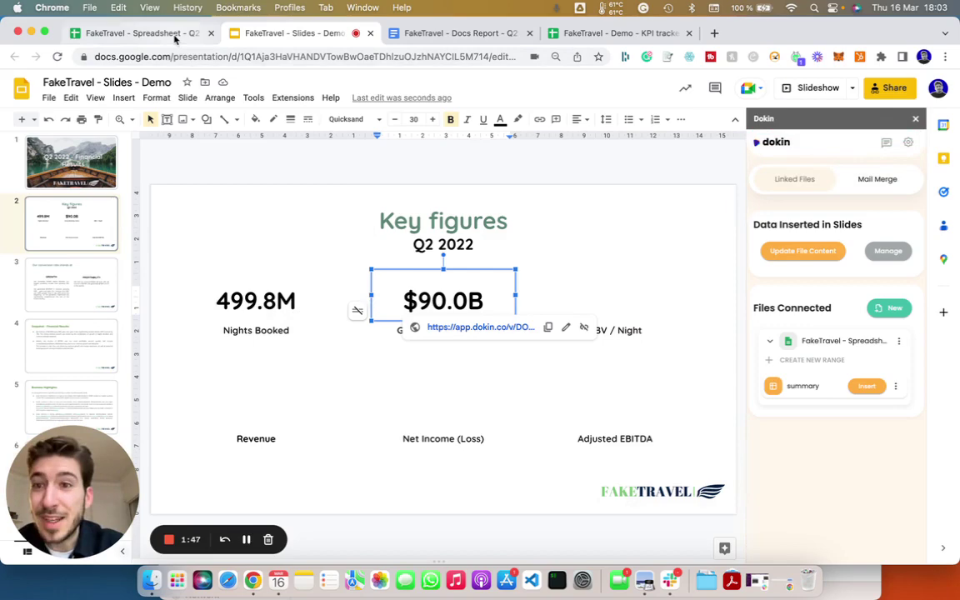
click(175, 36)
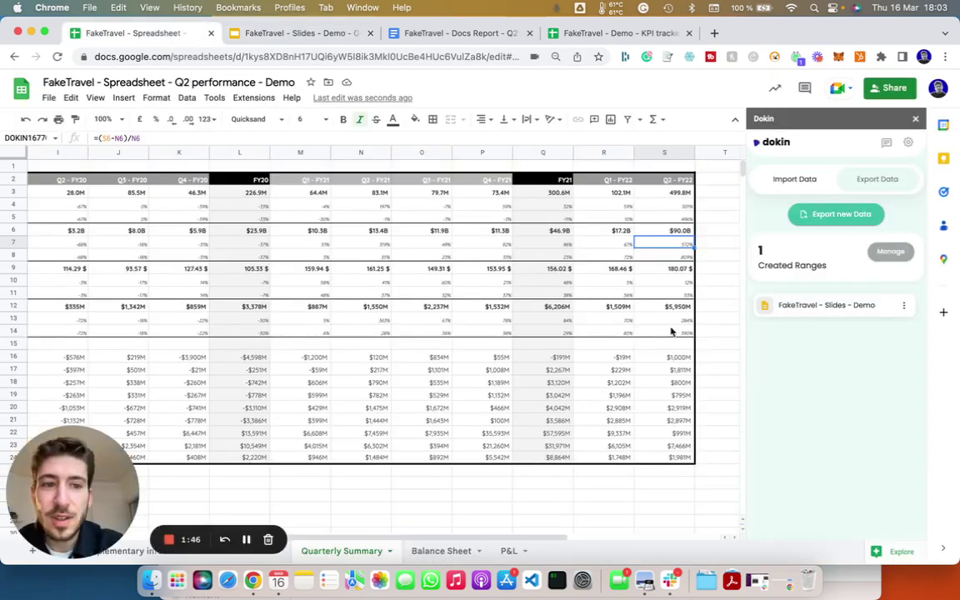
Open the KPI tracker and scroll across its monthly leads, contracts and conversion-rate columns.
click(803, 183)
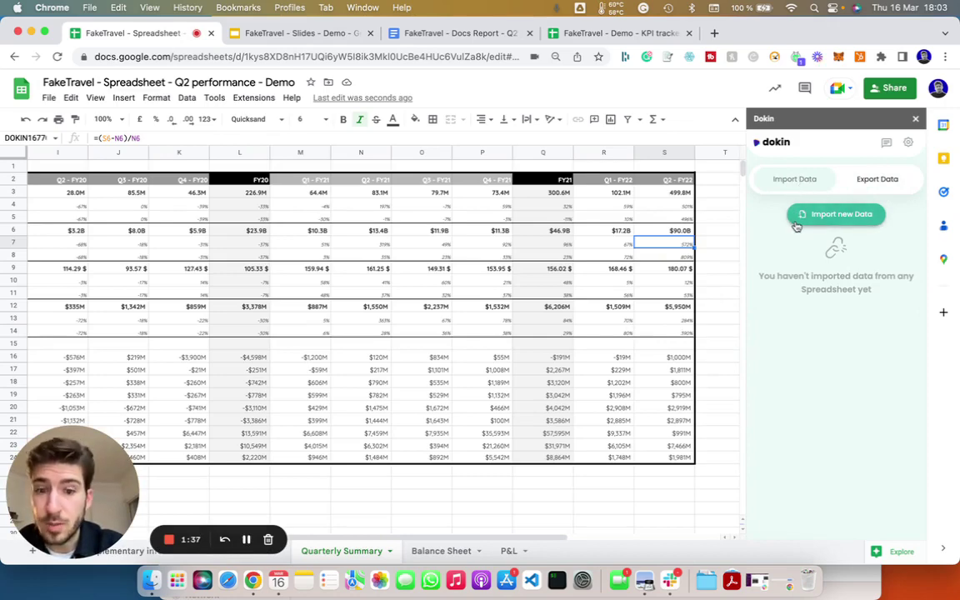
click(634, 32)
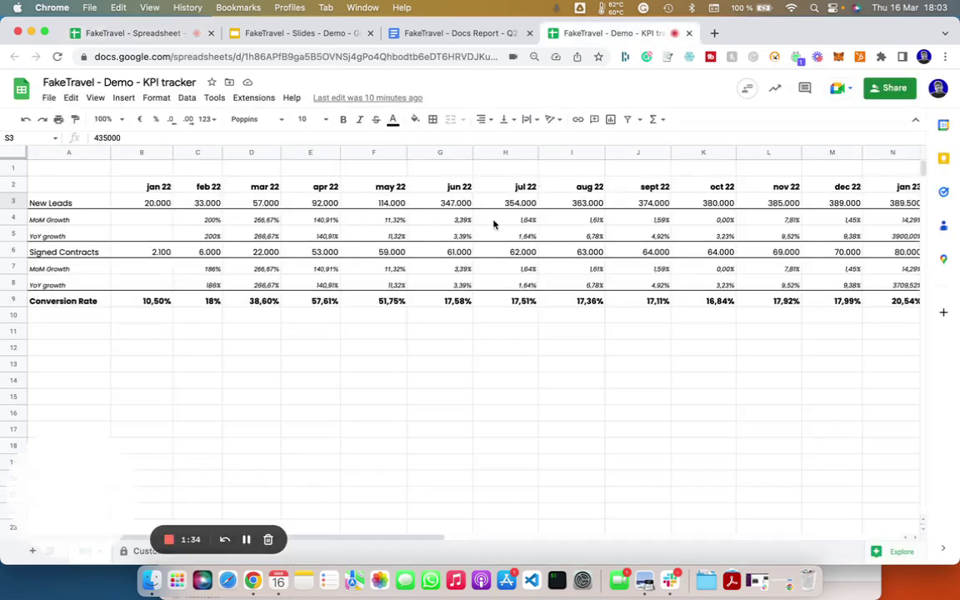
scroll(493, 223, right, 2)
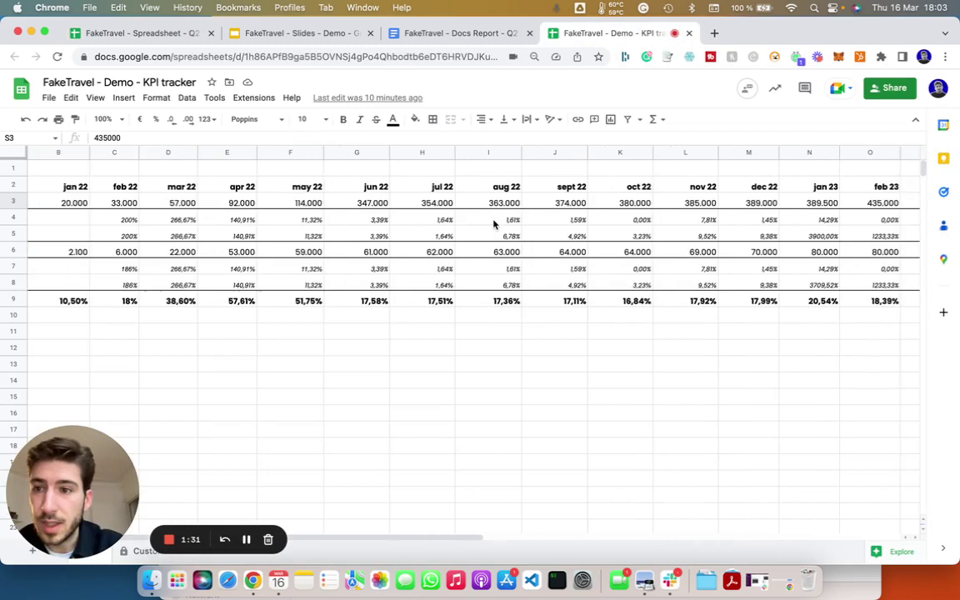
scroll(492, 223, left, 2)
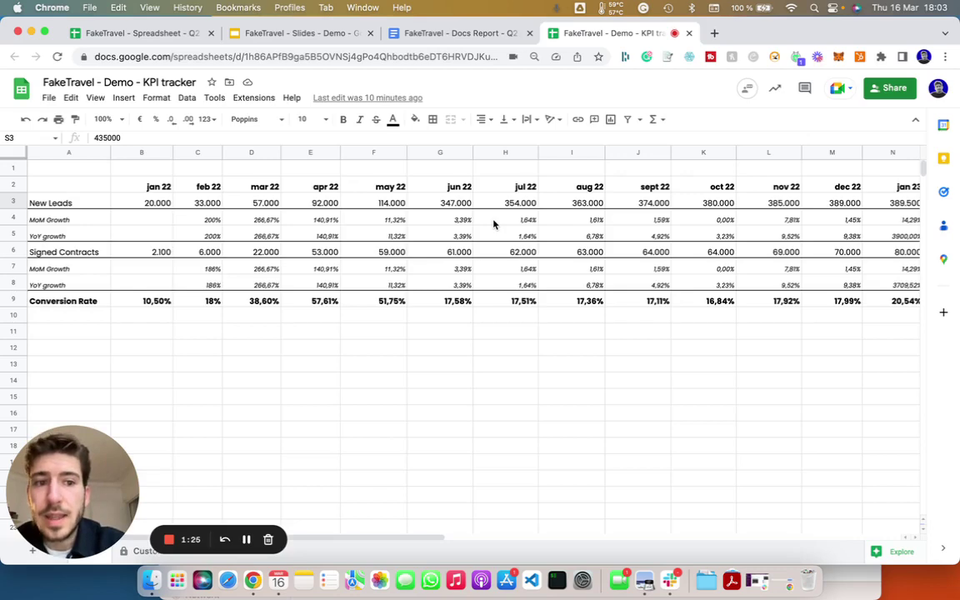
scroll(492, 223, right, 4)
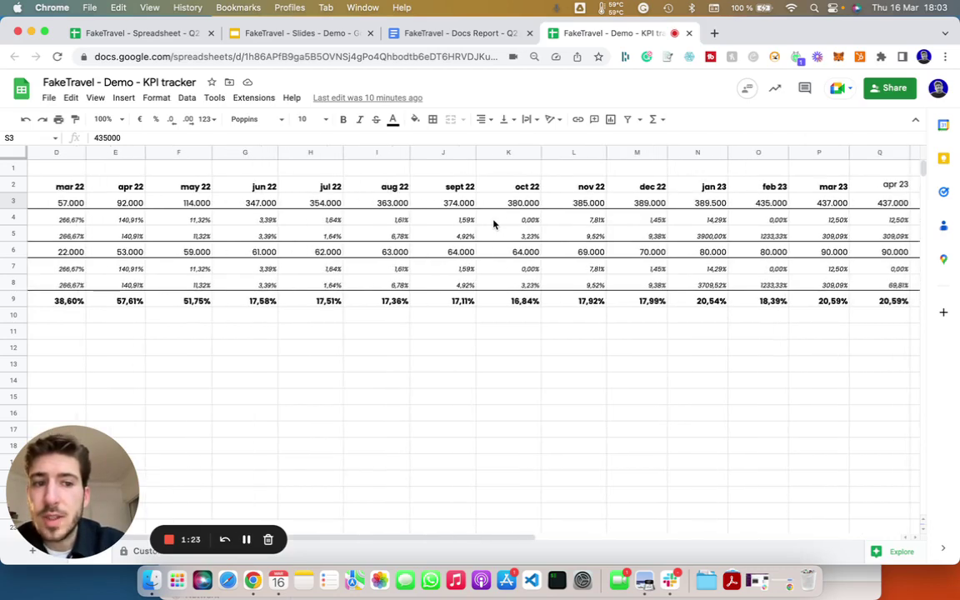
scroll(493, 223, right, 4)
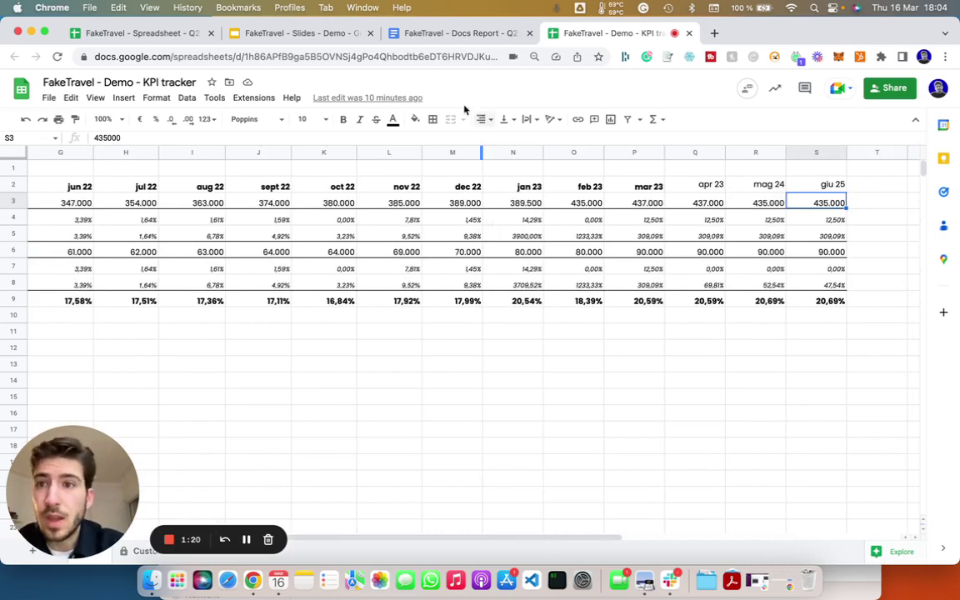
Start a new Dokin import with the KPI tracker spreadsheet as its source.
click(175, 33)
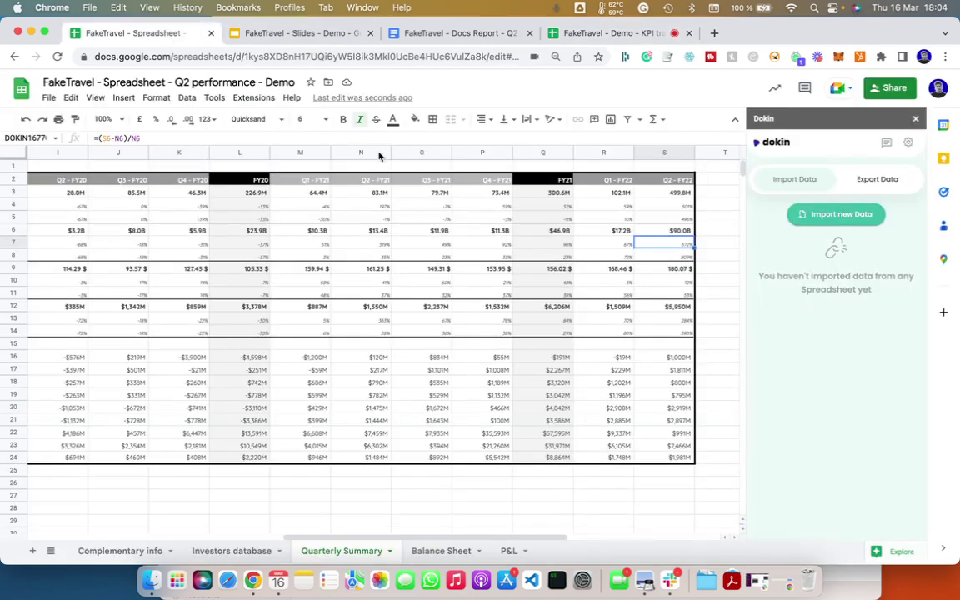
click(823, 214)
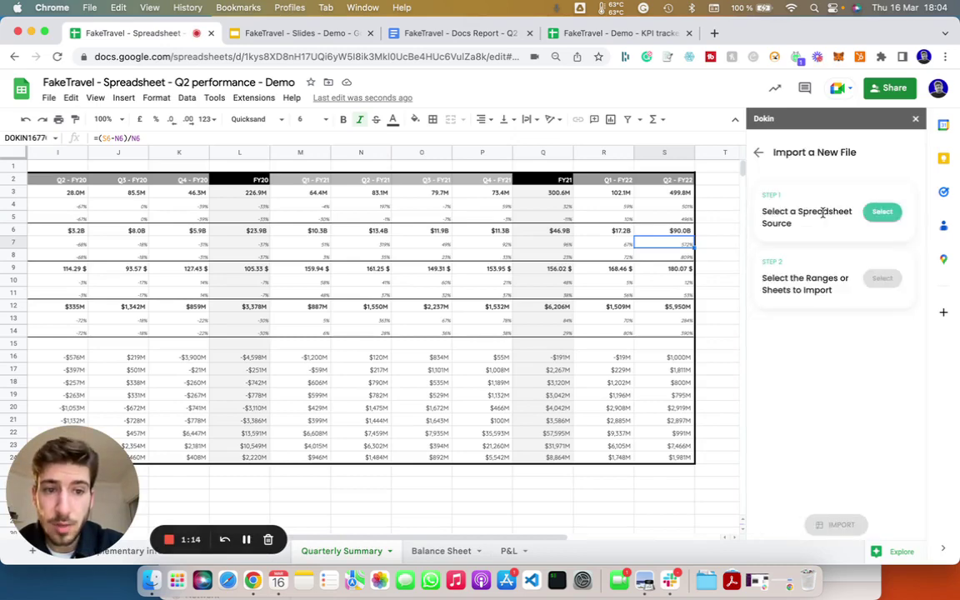
click(878, 213)
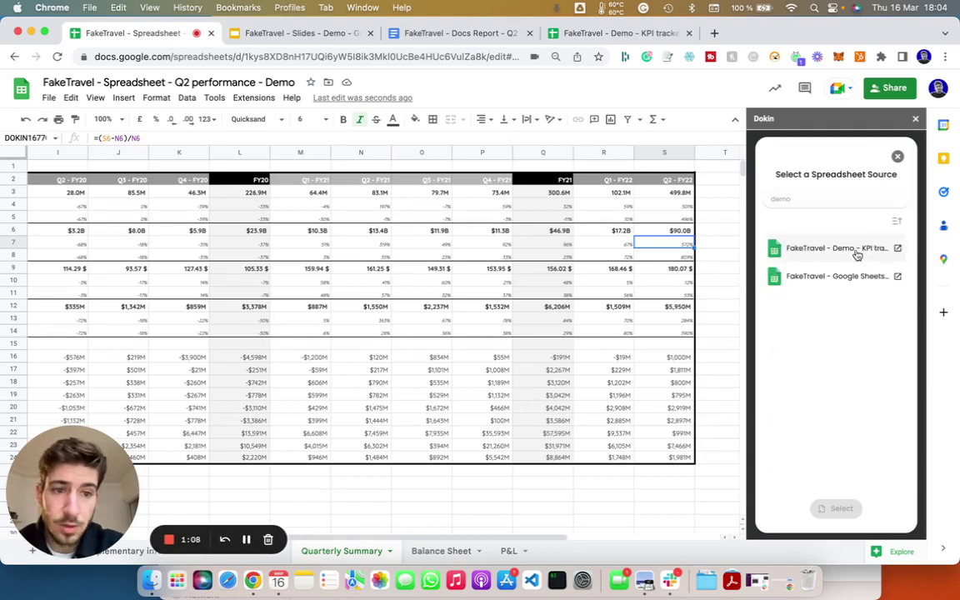
click(855, 252)
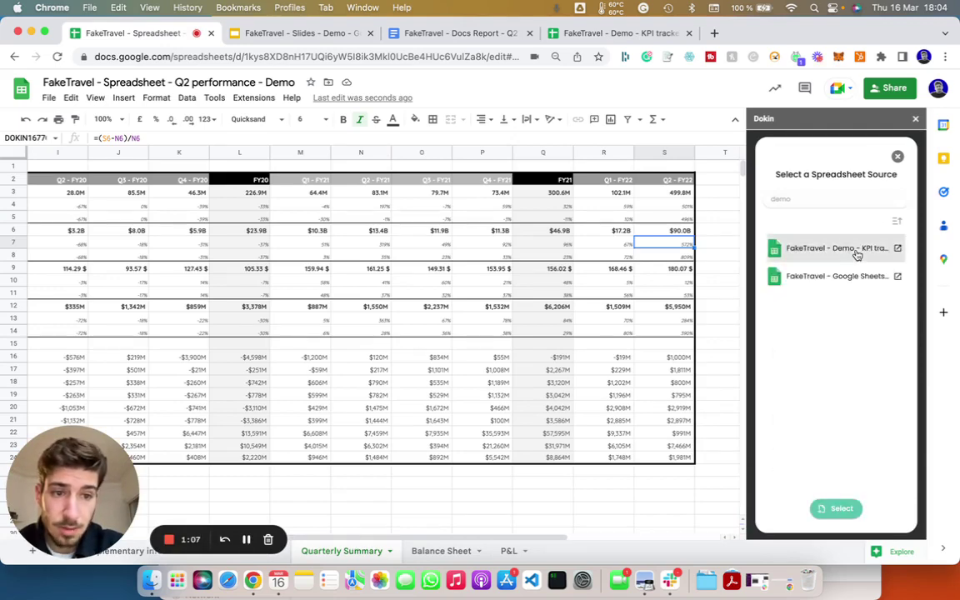
click(847, 509)
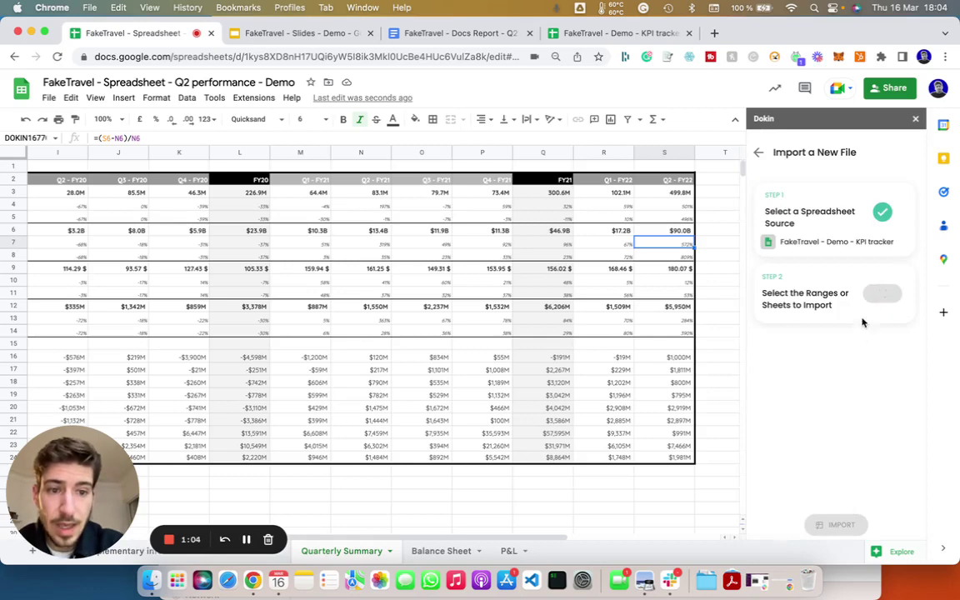
Choose the entire KPI sheet as the data to import.
click(881, 294)
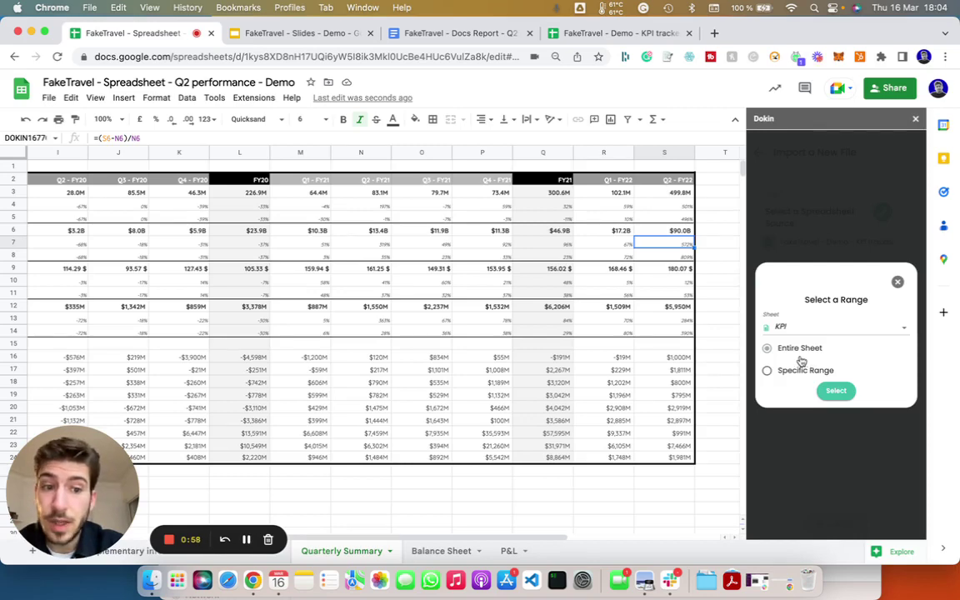
click(850, 331)
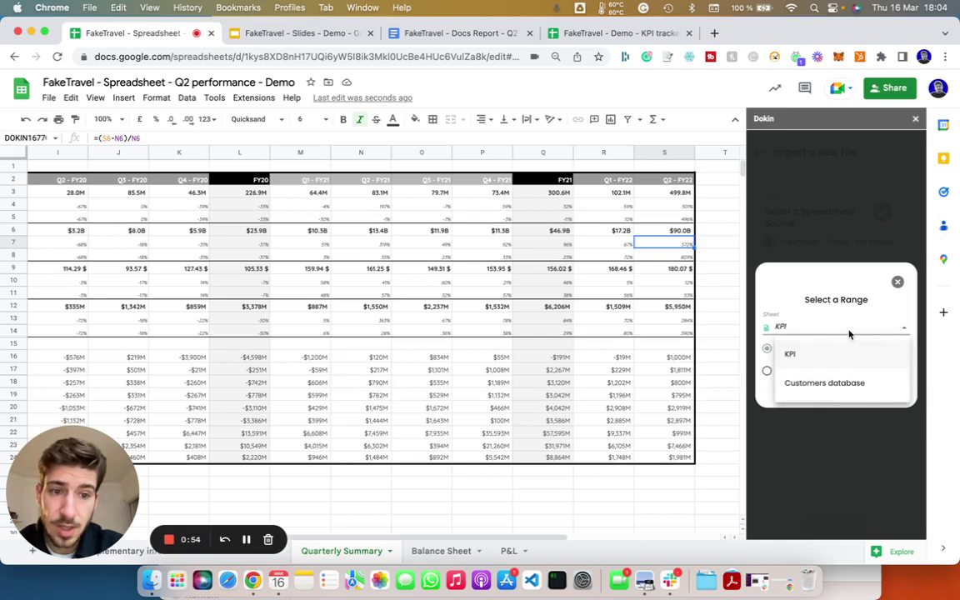
click(849, 333)
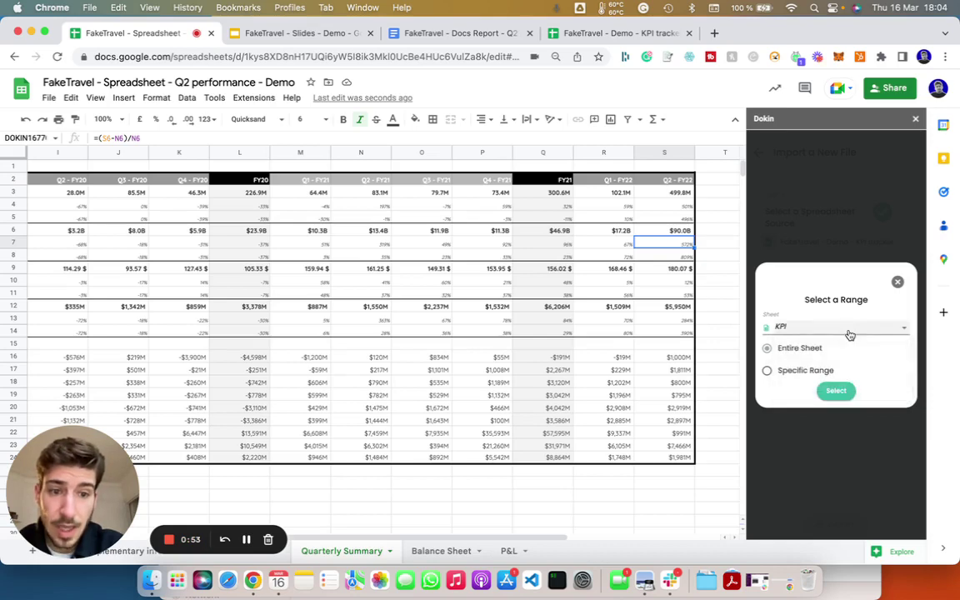
click(840, 390)
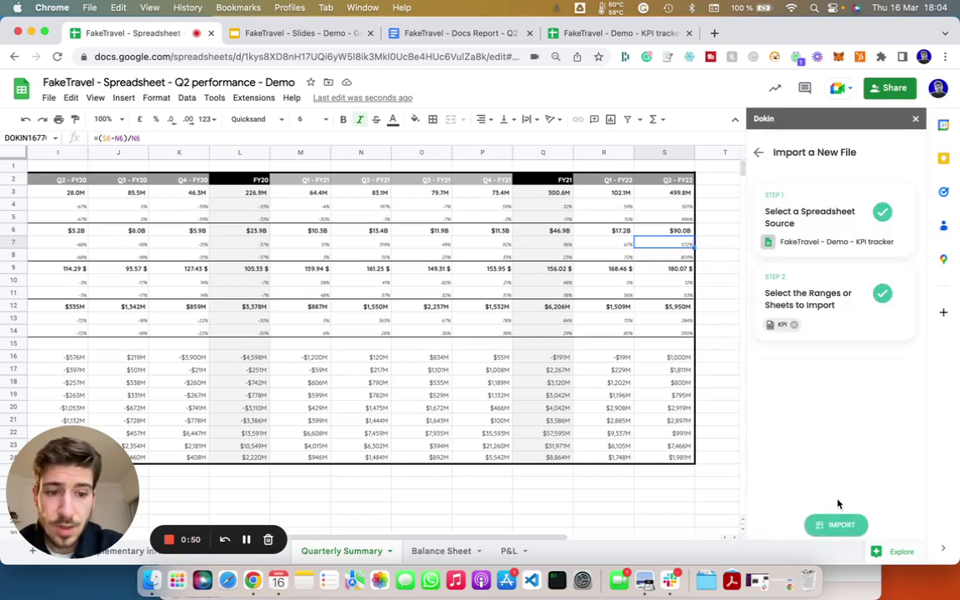
Import the KPI sheet, place its tab before P&L, and clear the KPI tracker's column S through row 11.
click(843, 524)
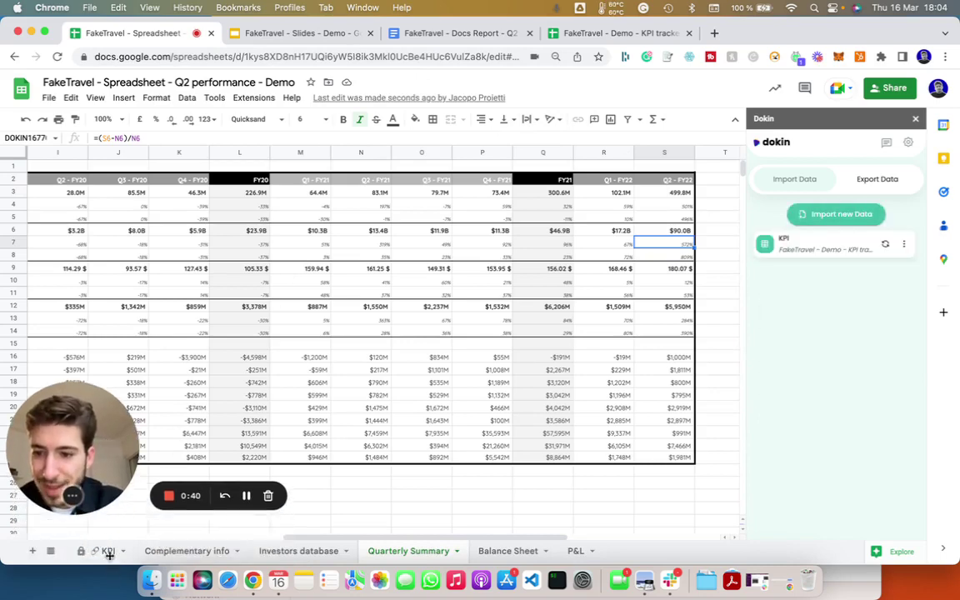
drag(92, 551, 491, 496)
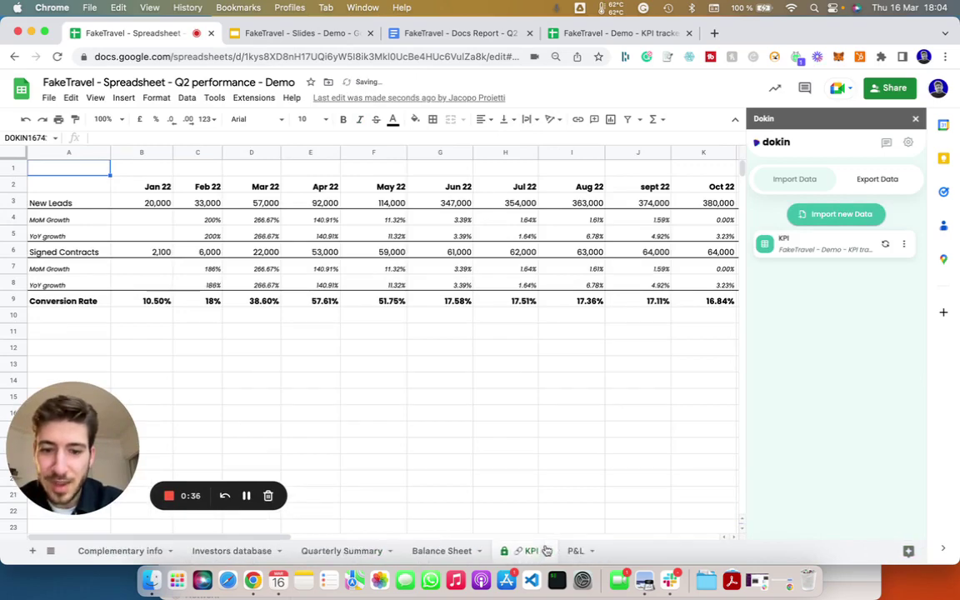
click(616, 32)
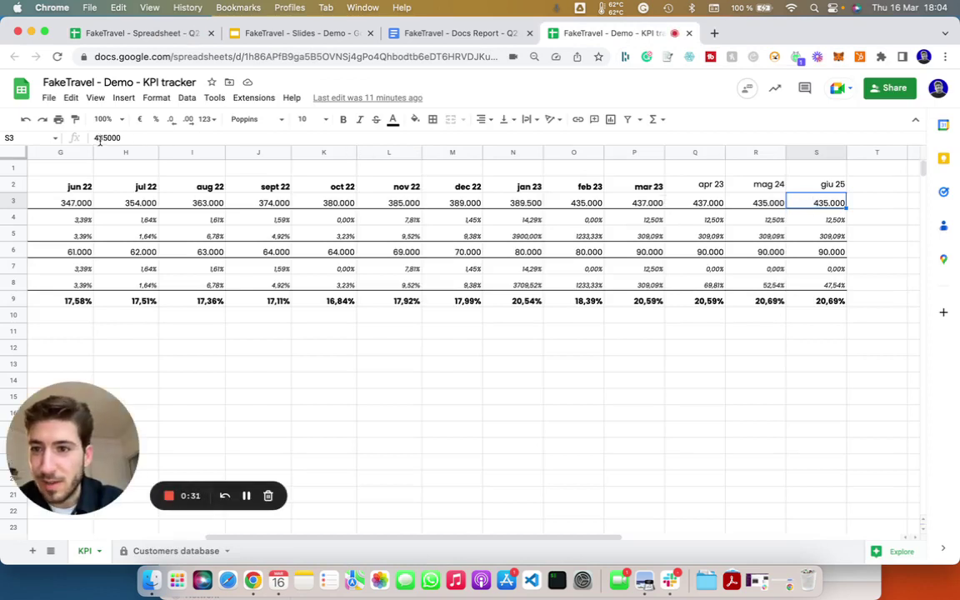
click(833, 167)
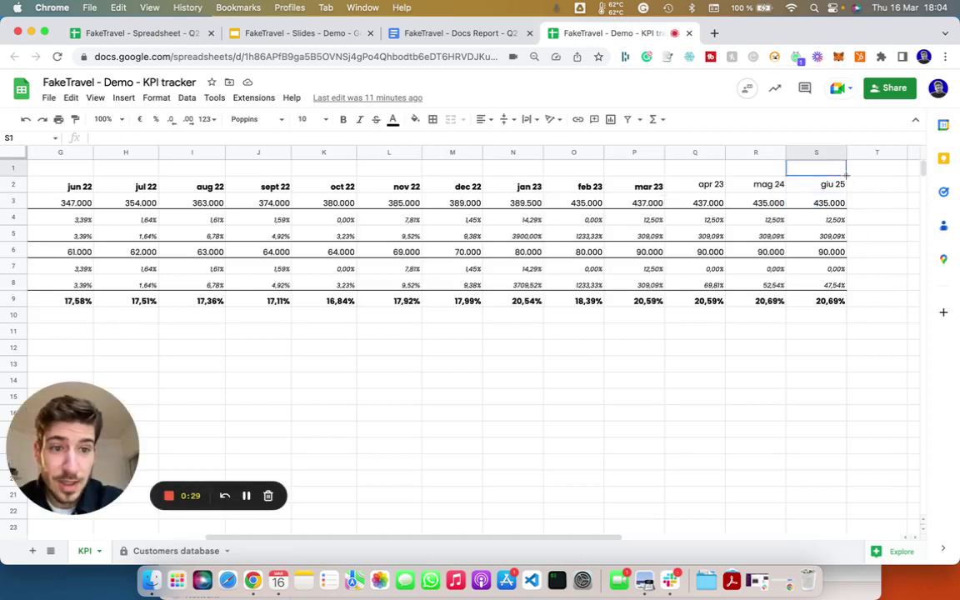
drag(845, 176, 839, 334)
click(765, 366)
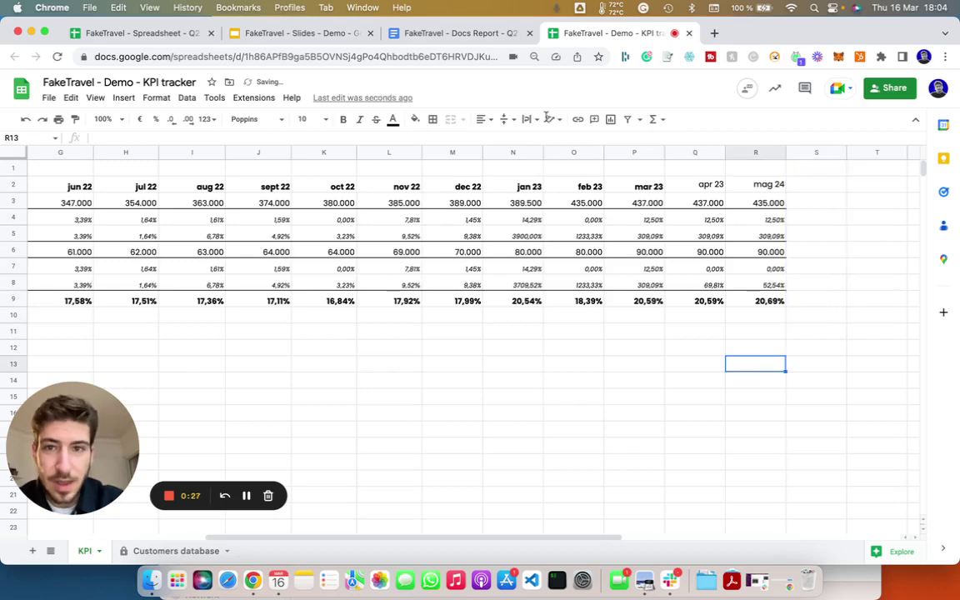
click(165, 37)
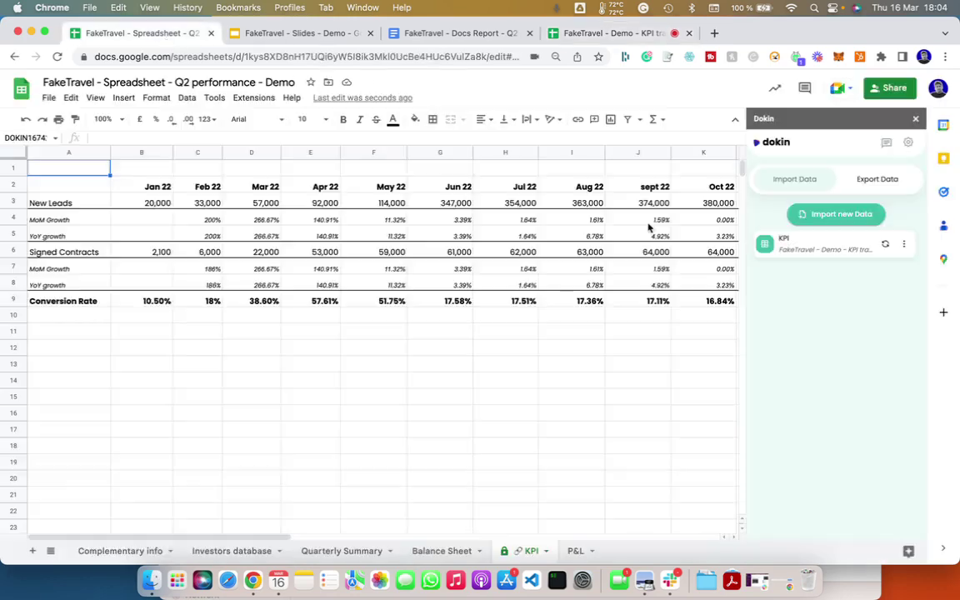
Refresh the Dokin KPI import and confirm the KPI tab now ends at May 24, without Jun 25.
scroll(694, 285, right, 10)
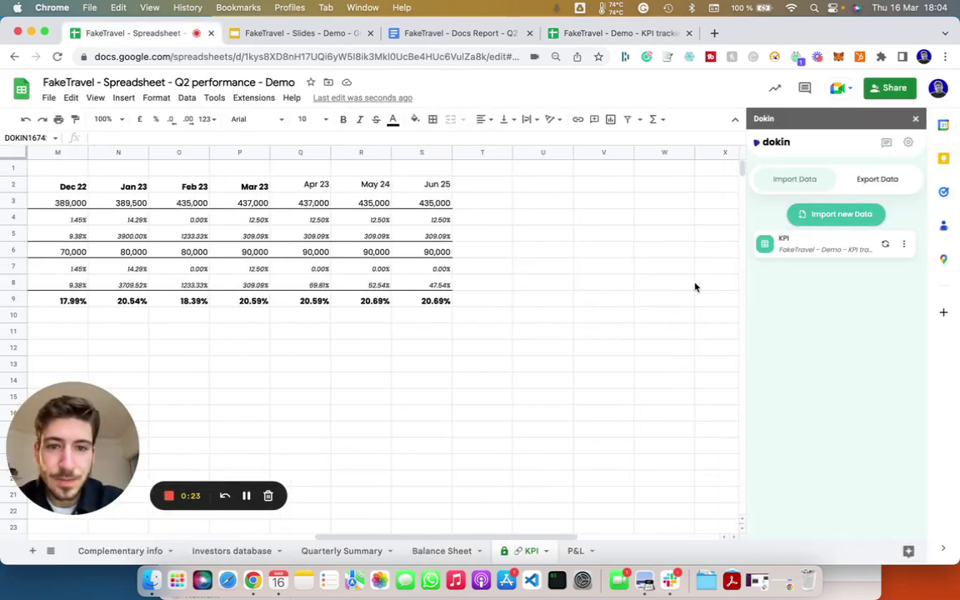
click(887, 244)
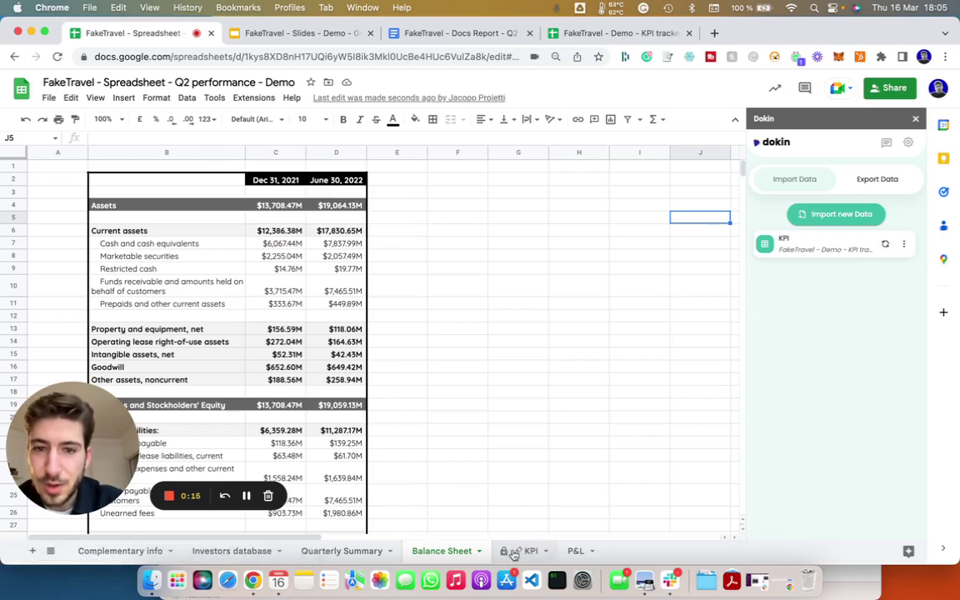
click(513, 554)
scroll(548, 409, right, 10)
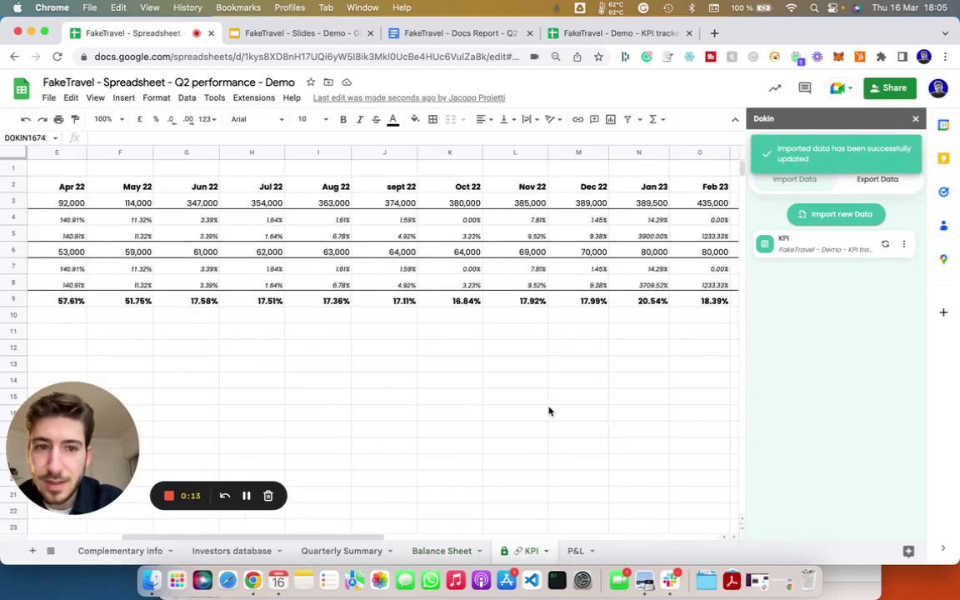
scroll(548, 411, right, 2)
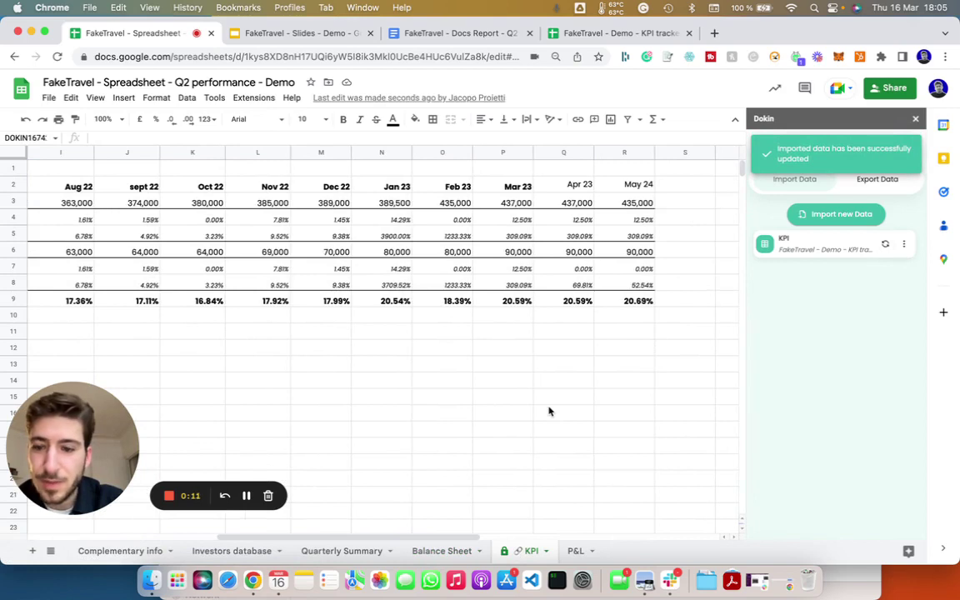